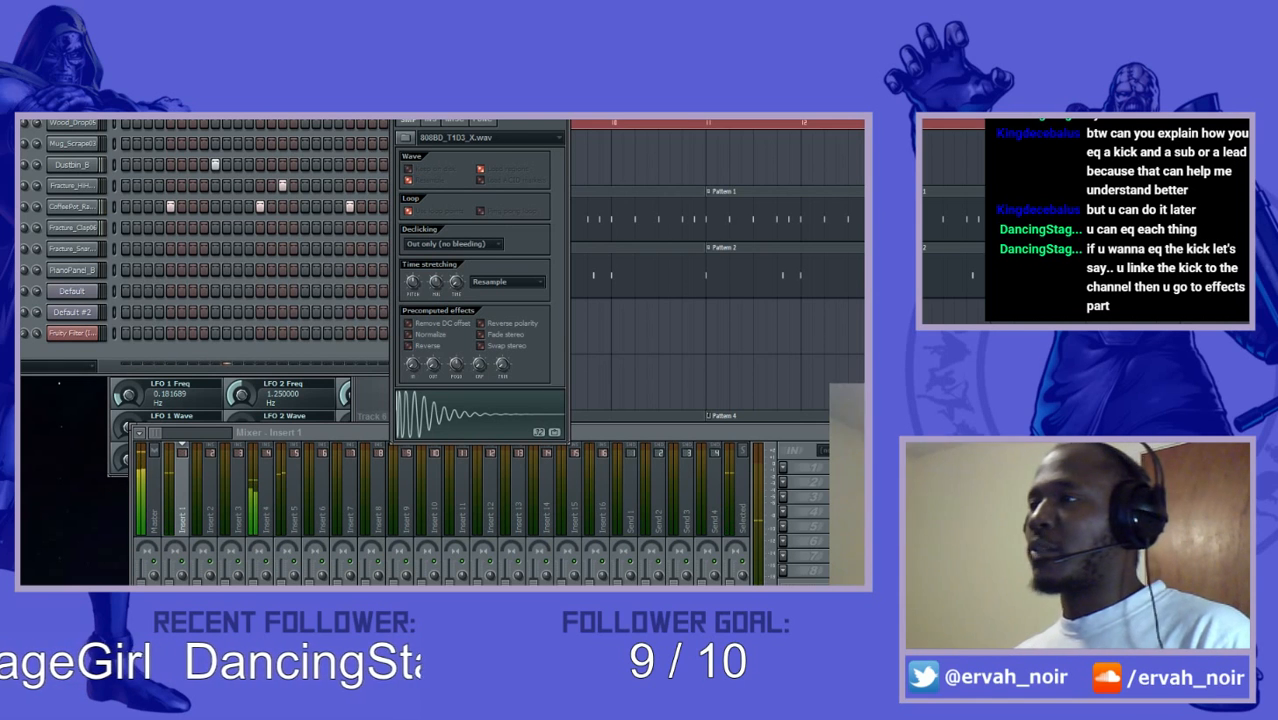
{"action": "right_click", "coordinate": [26, 121]}
{"action": "left_click", "coordinate": [117, 125]}
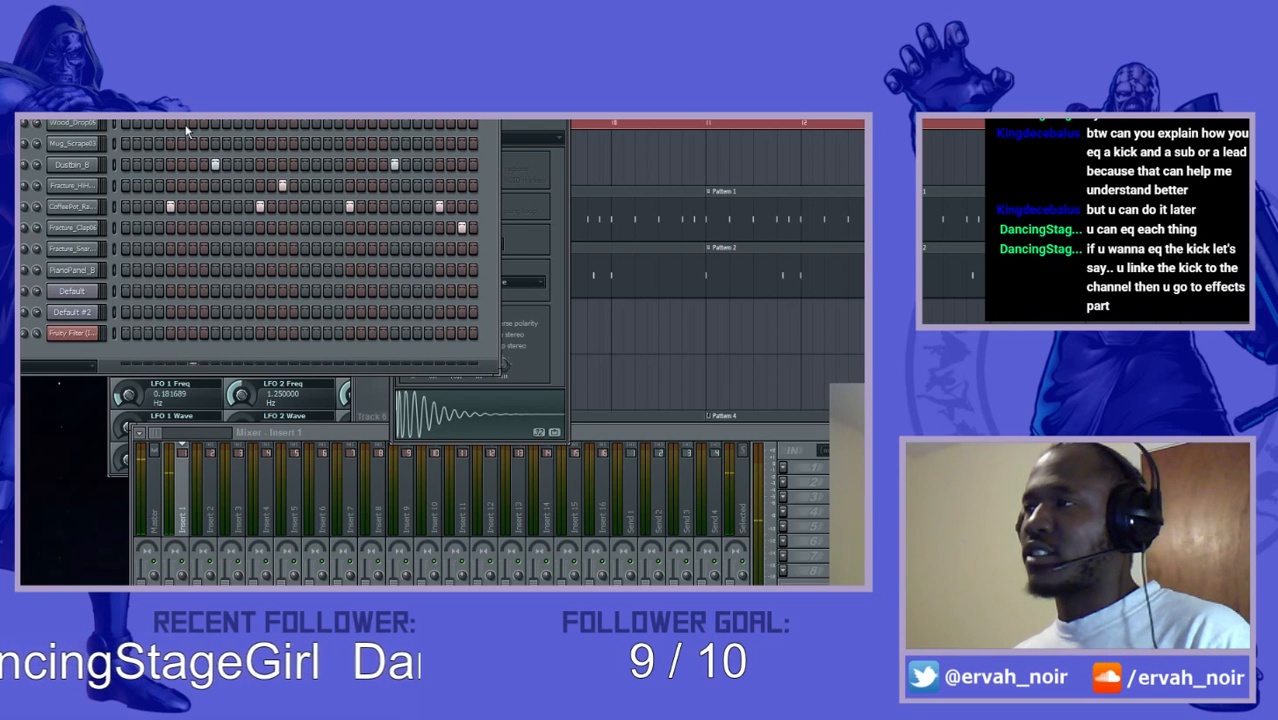
{"action": "right_click", "coordinate": [23, 121]}
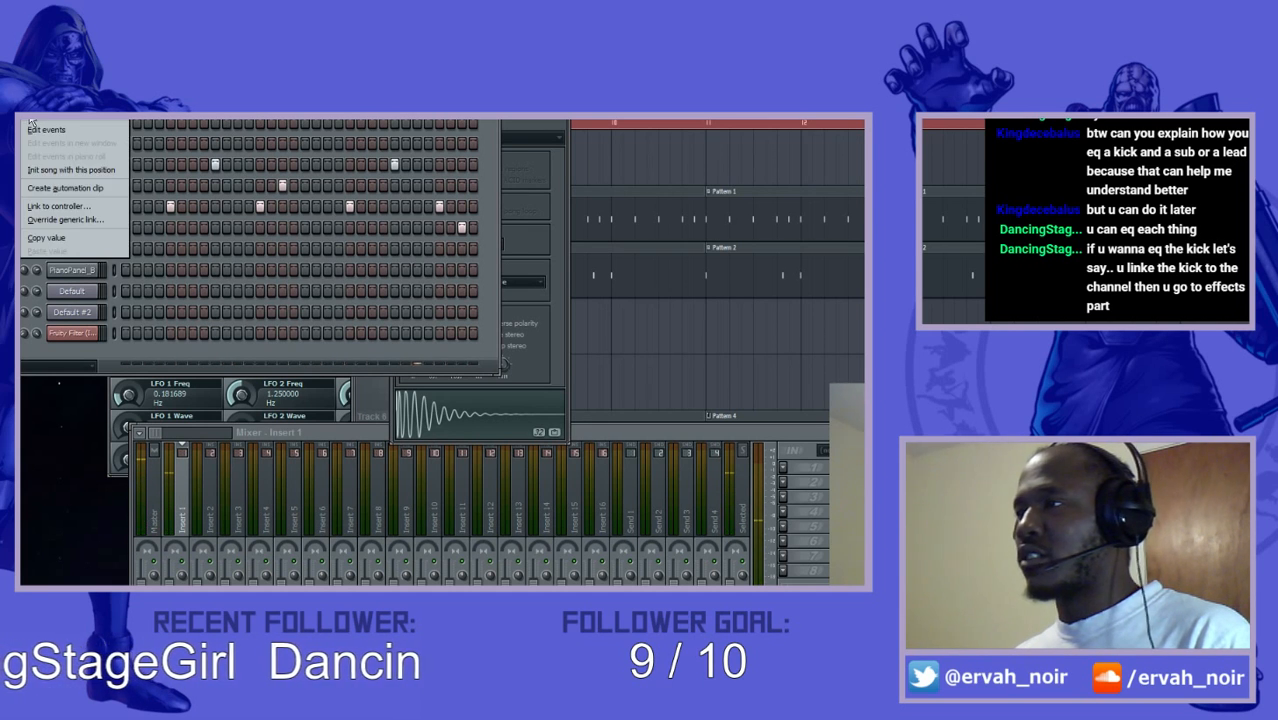
{"action": "left_click", "coordinate": [237, 319]}
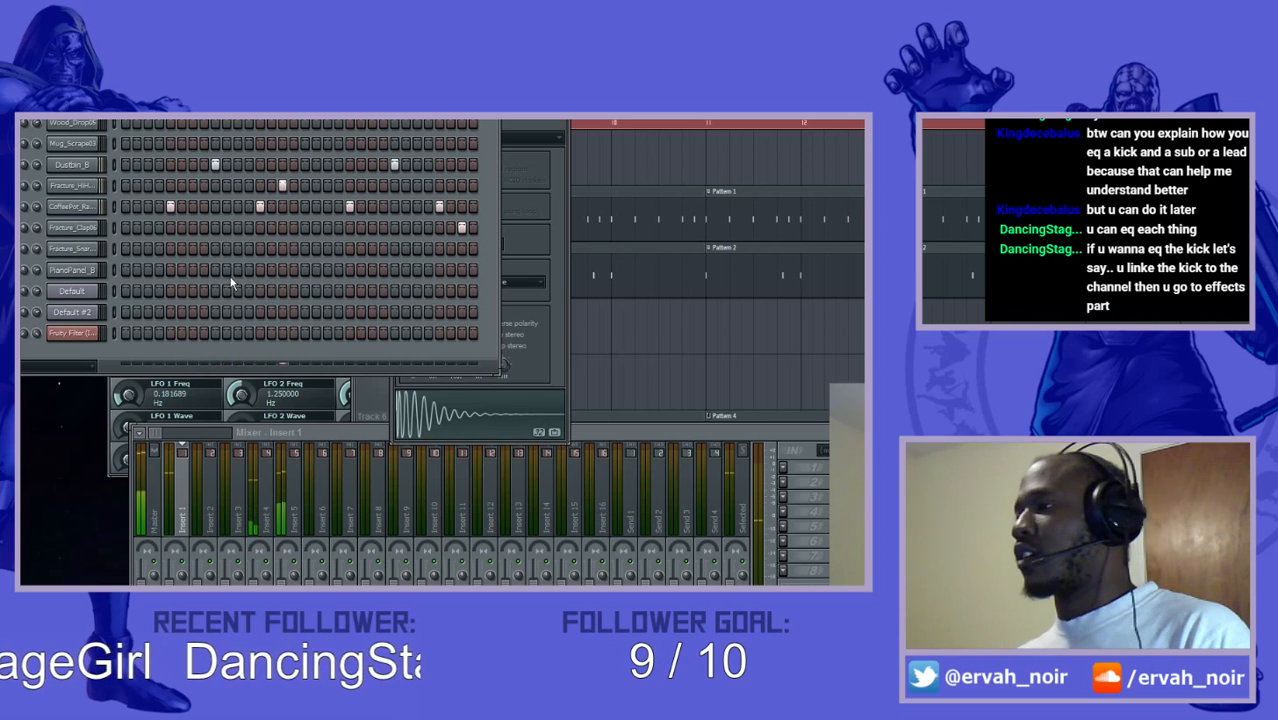
{"action": "left_click", "coordinate": [753, 431]}
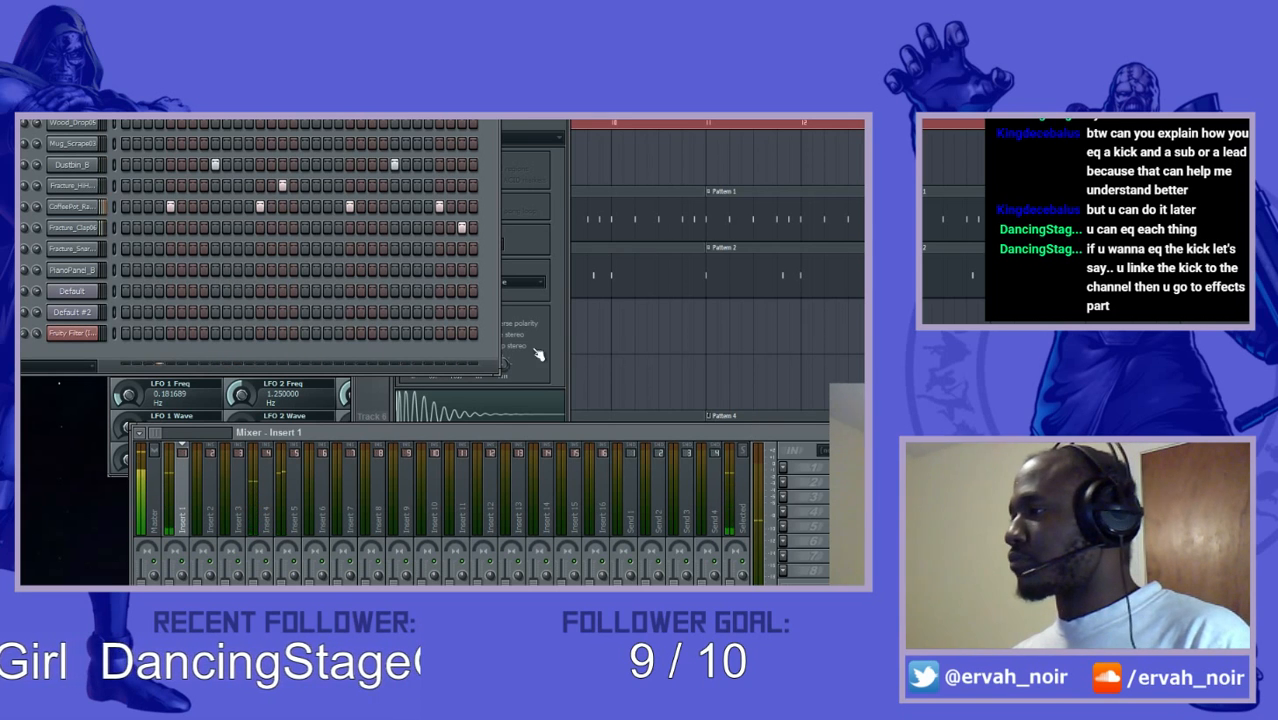
{"action": "left_click", "coordinate": [503, 365]}
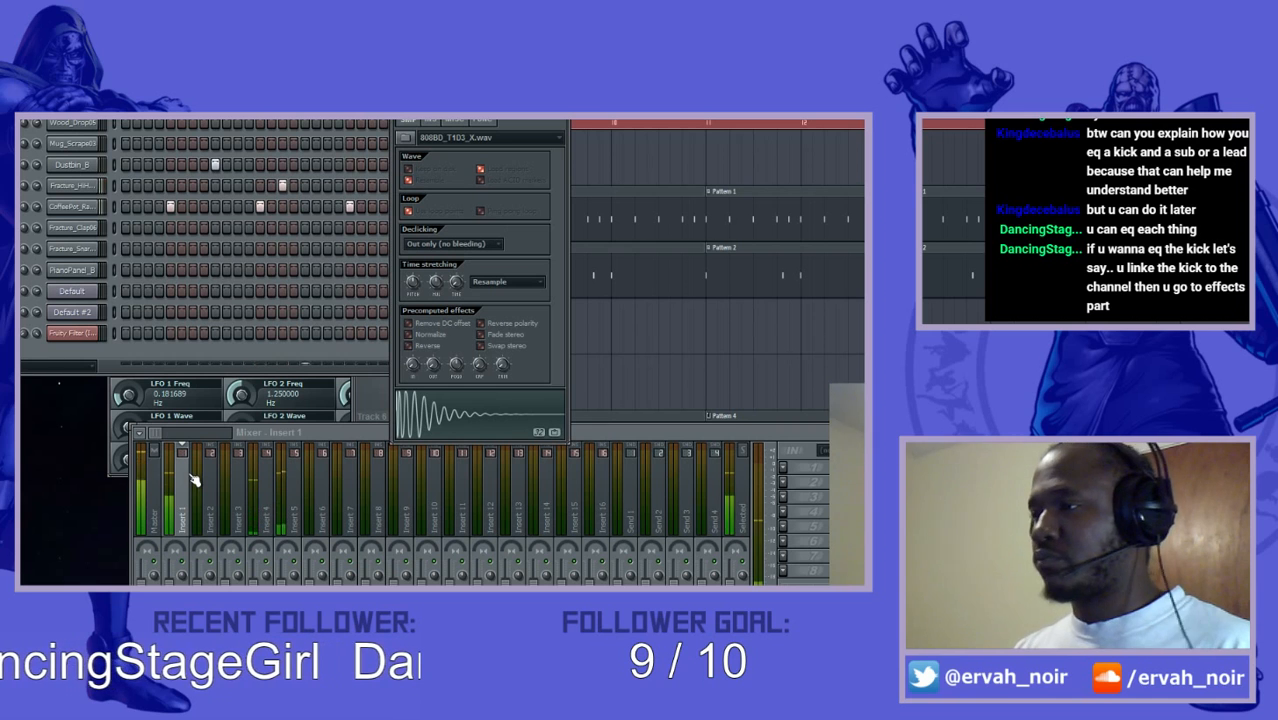
- Load Fruity Blood Overdrive into the second effect slot of the Insert 1 mixer track
{"action": "left_click", "coordinate": [710, 441]}
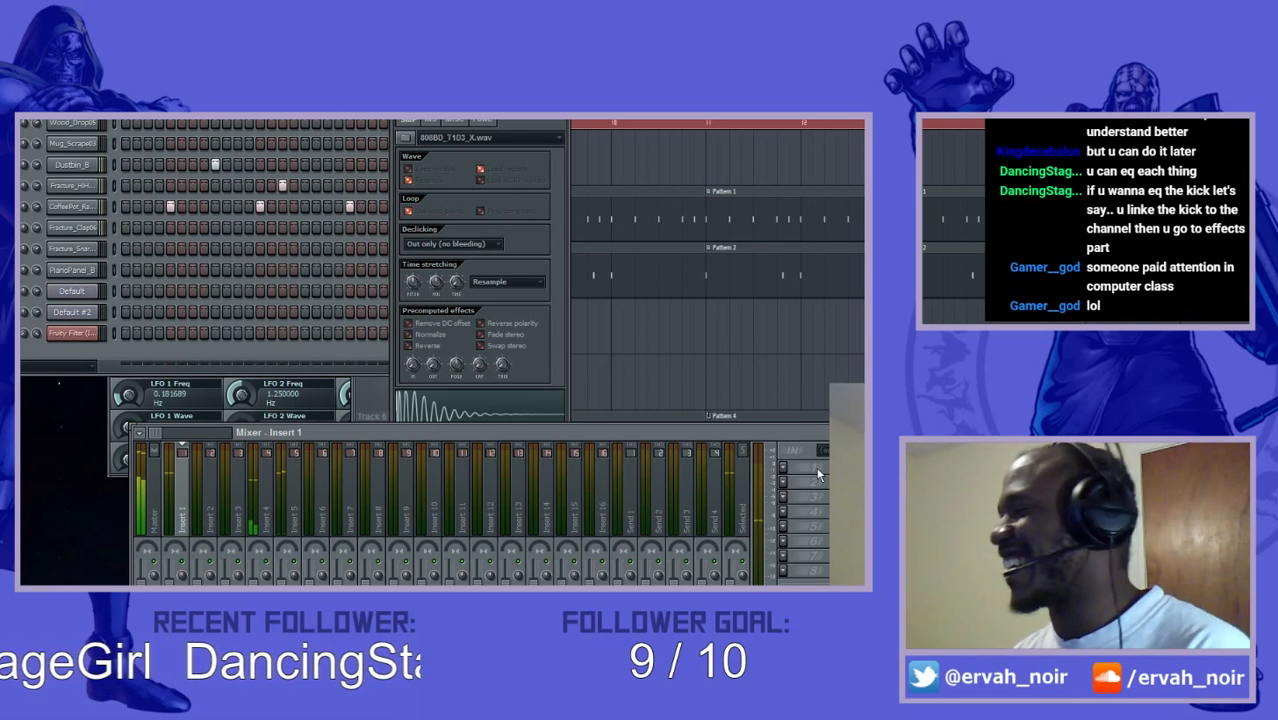
{"action": "left_click", "coordinate": [778, 470]}
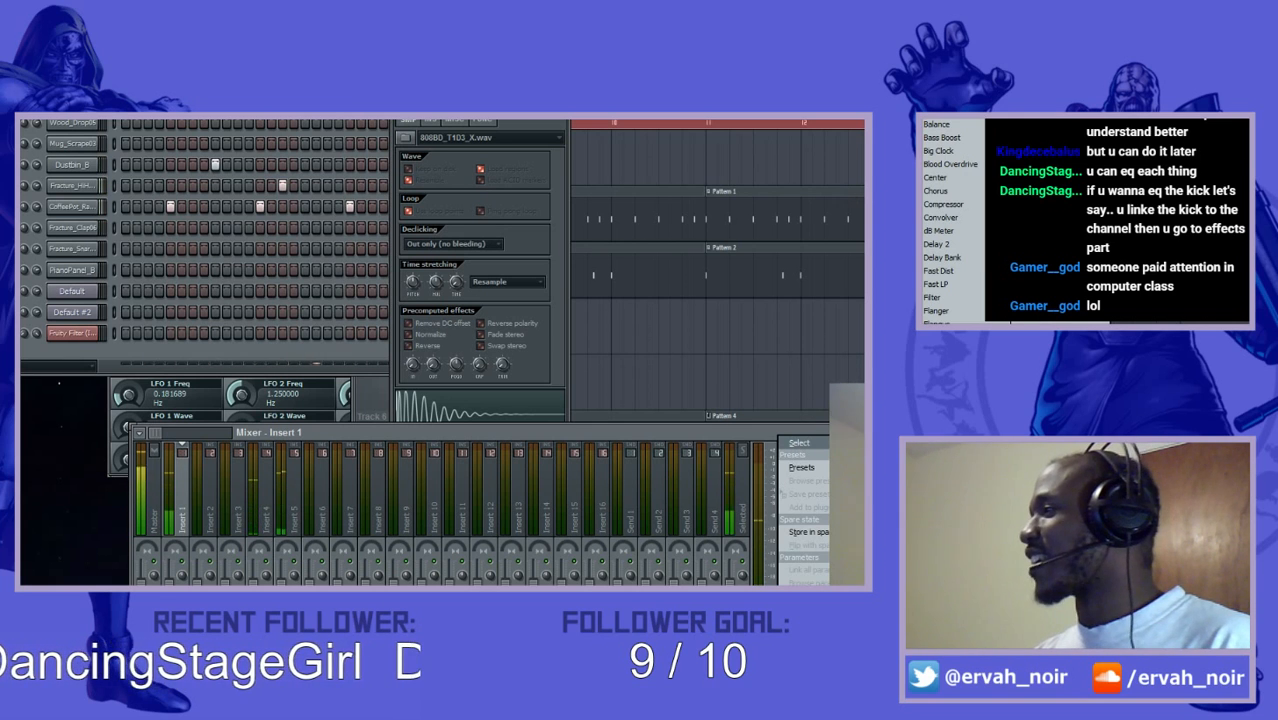
{"action": "left_click", "coordinate": [754, 453]}
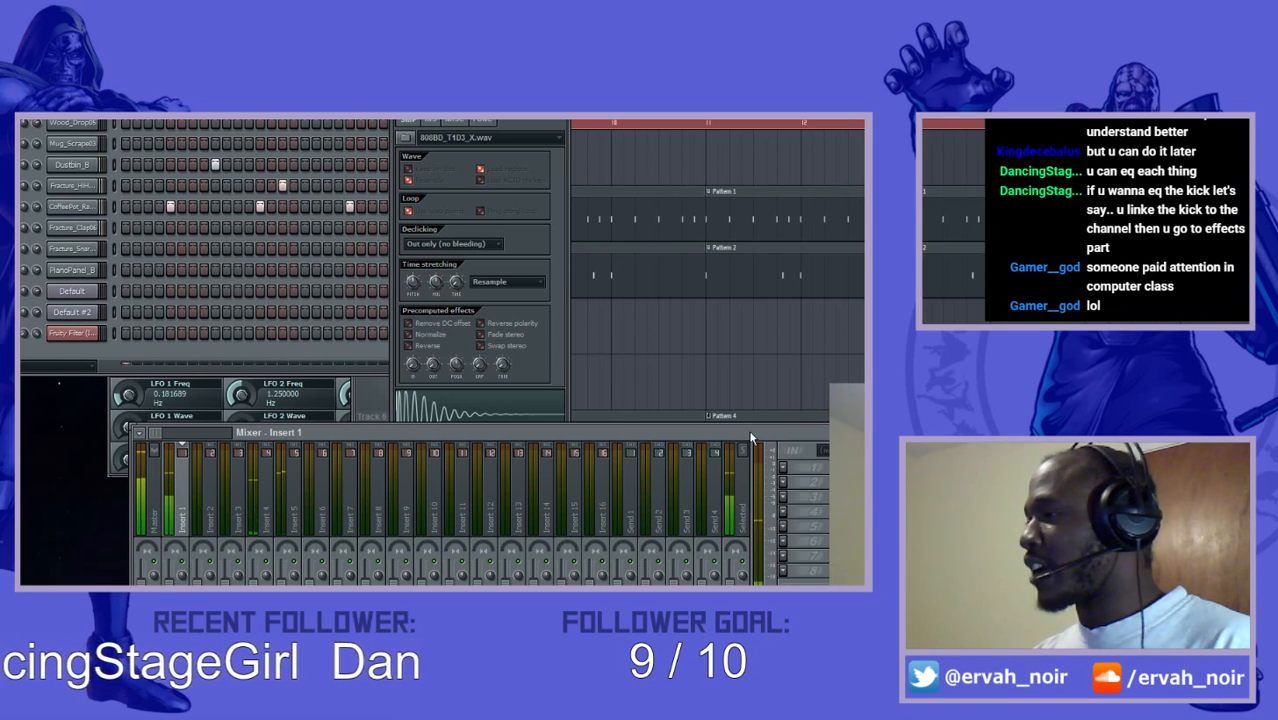
{"action": "left_click", "coordinate": [787, 468]}
{"action": "left_click", "coordinate": [945, 164]}
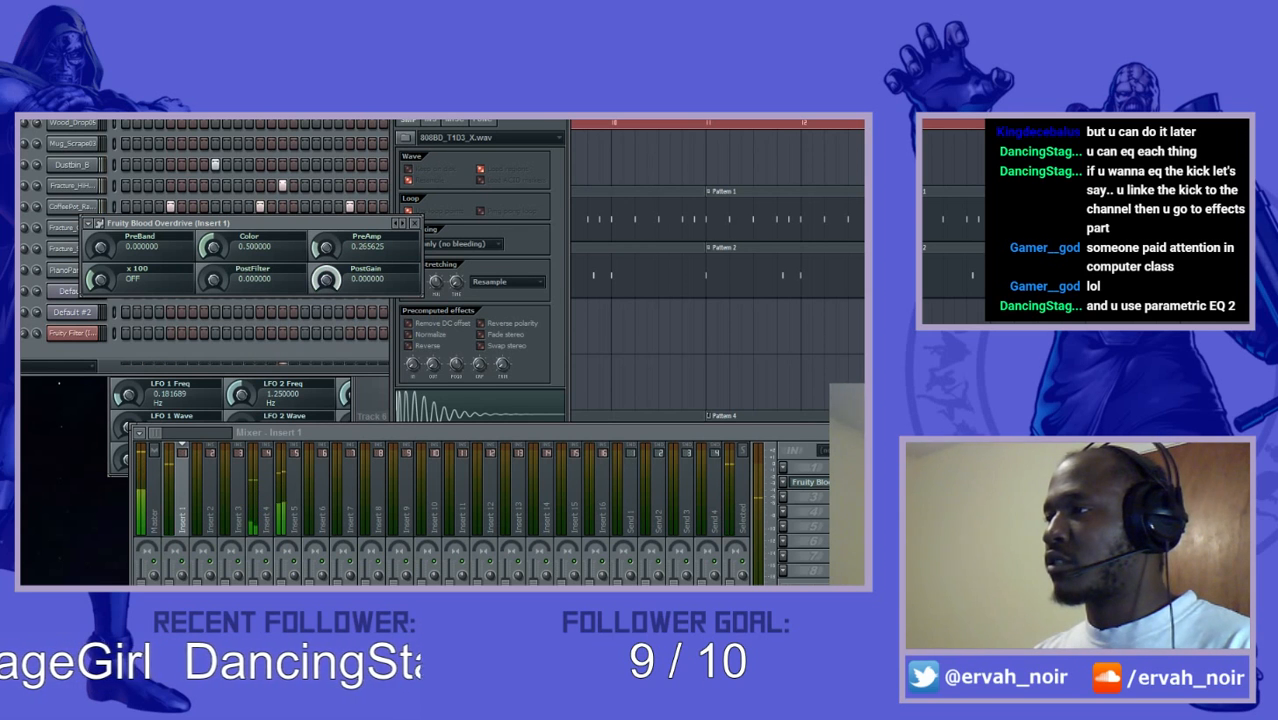
- Set the overdrive's PreAmp to 0.578125 and Color to 0.375000, trying PreBand at full before returning it to zero
{"action": "mouse_move", "coordinate": [326, 248]}
{"action": "left_mouse_down"}
{"action": "mouse_move", "coordinate": [326, 229]}
{"action": "mouse_move", "coordinate": [329, 239]}
{"action": "left_mouse_up"}
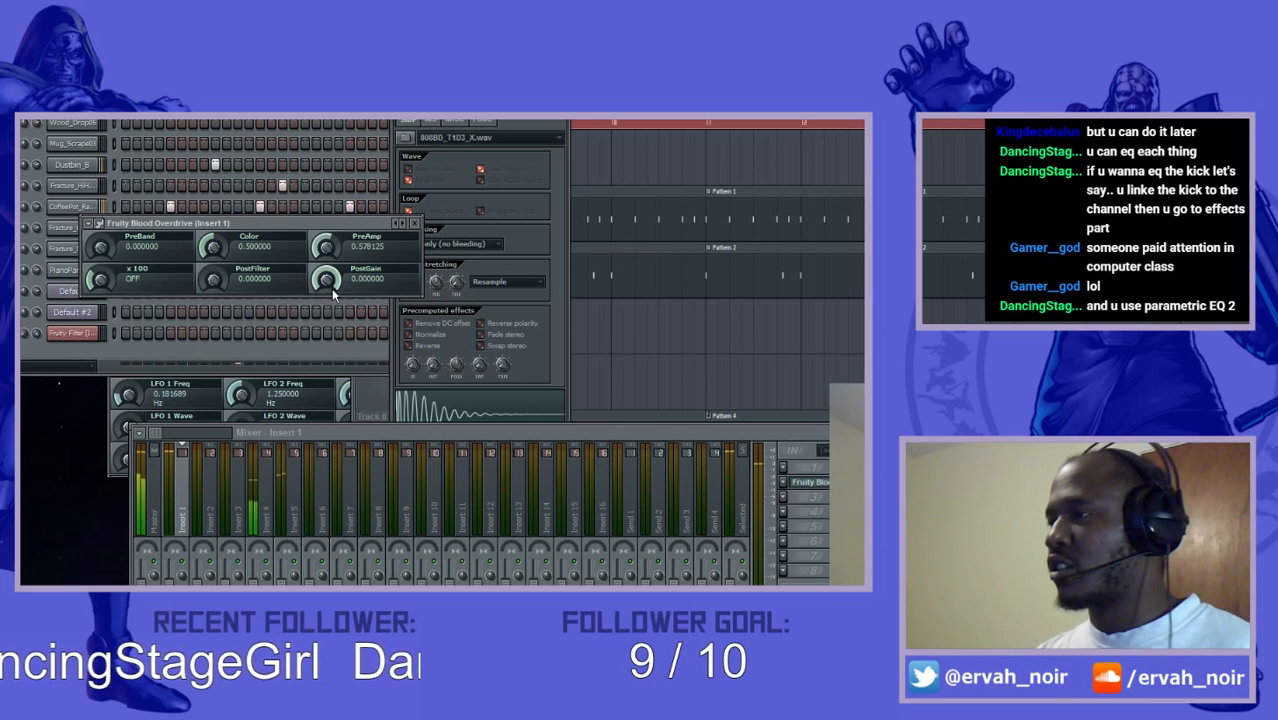
{"action": "left_click_drag", "start_coordinate": [214, 249], "coordinate": [214, 243]}
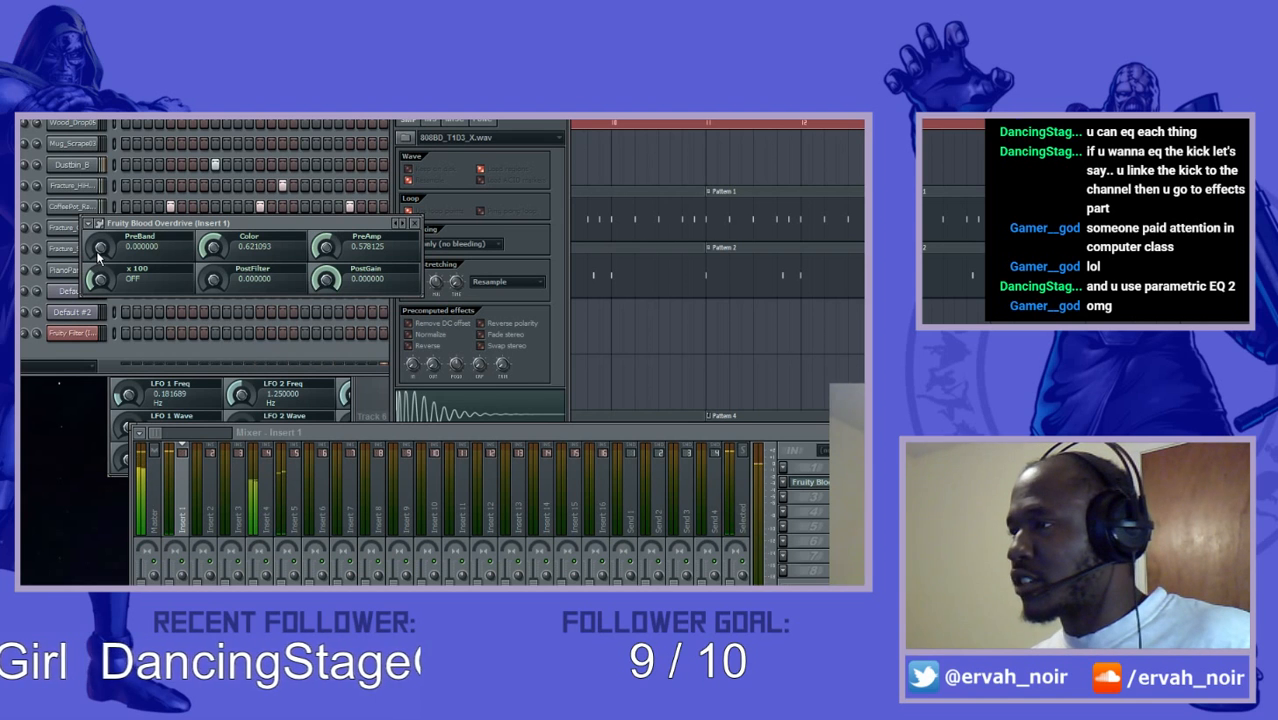
{"action": "left_click_drag", "start_coordinate": [100, 252], "coordinate": [101, 250]}
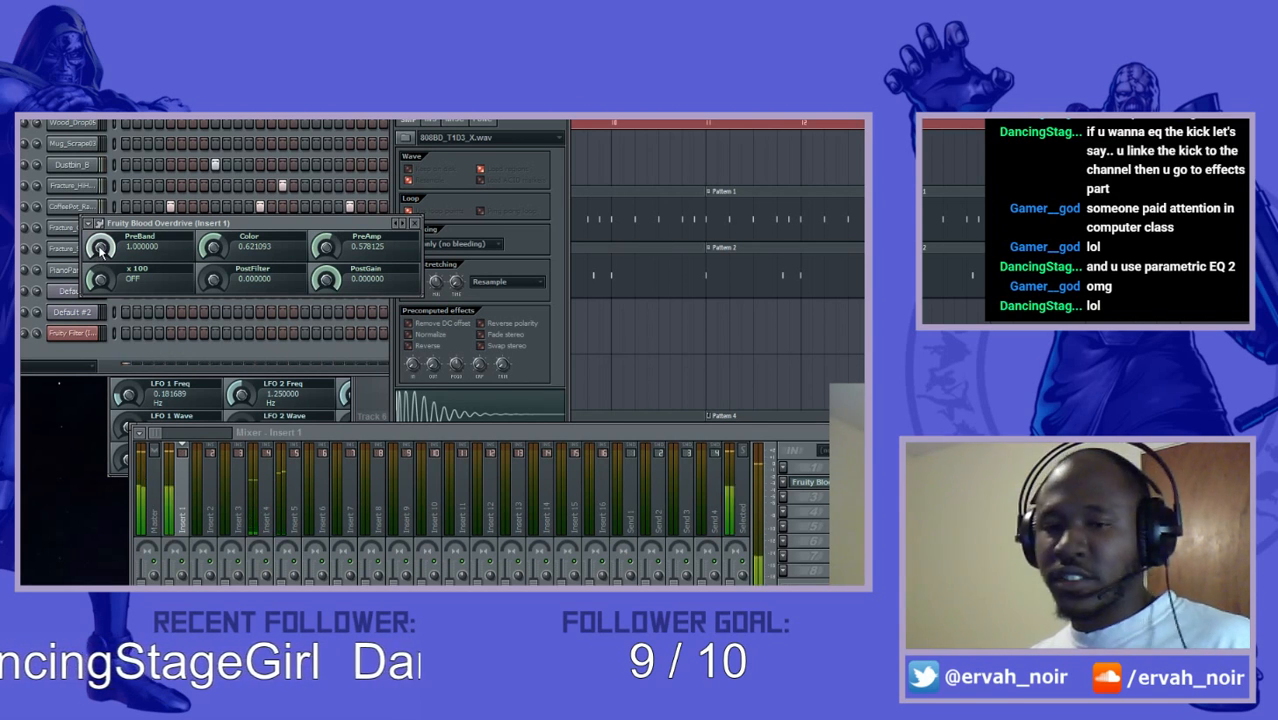
{"action": "left_click_drag", "start_coordinate": [100, 250], "coordinate": [100, 320]}
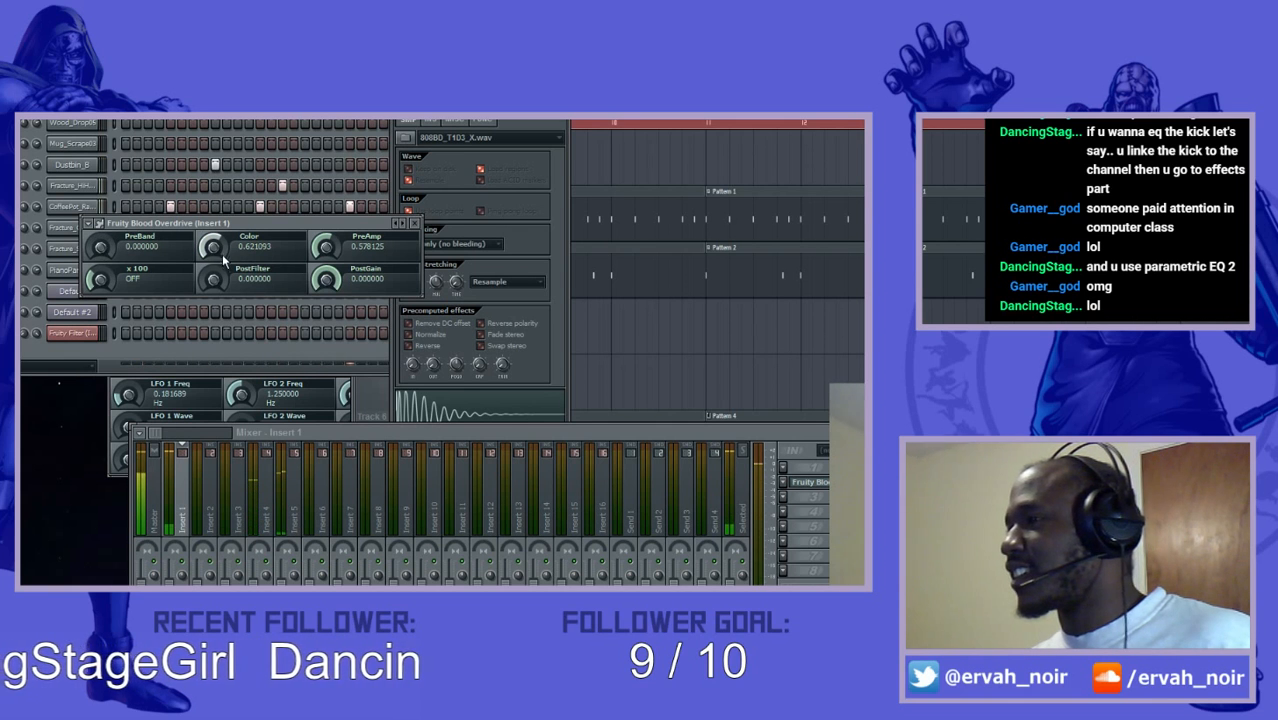
{"action": "left_click_drag", "start_coordinate": [213, 249], "coordinate": [212, 283]}
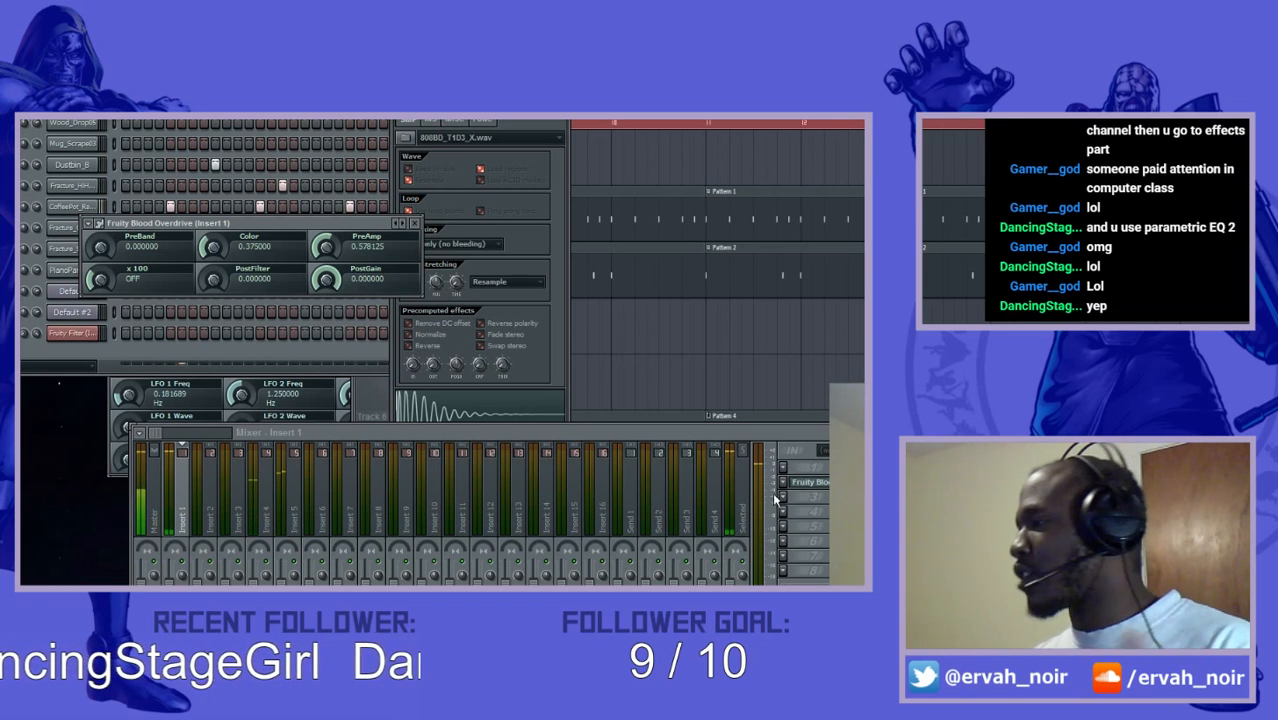
- Load Fruity Parametric EQ 2 into the fourth effect slot of Insert 1
{"action": "left_click", "coordinate": [796, 524]}
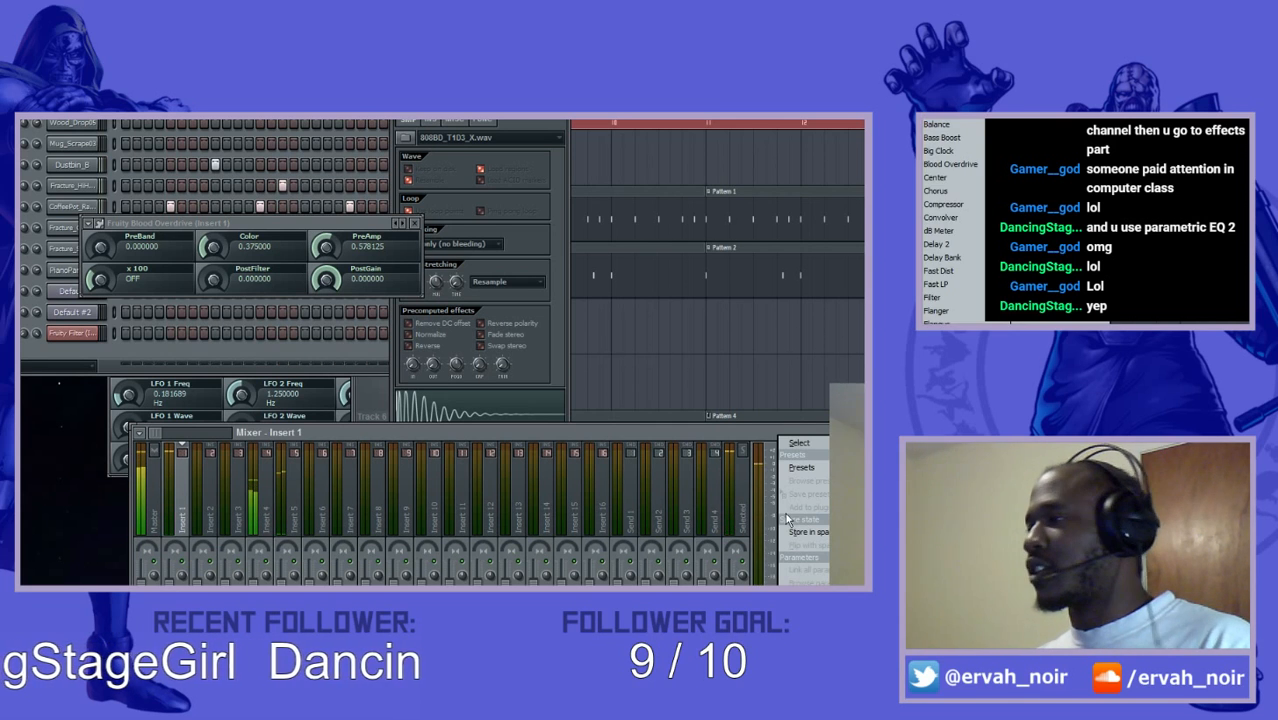
{"action": "mouse_move", "coordinate": [798, 444]}
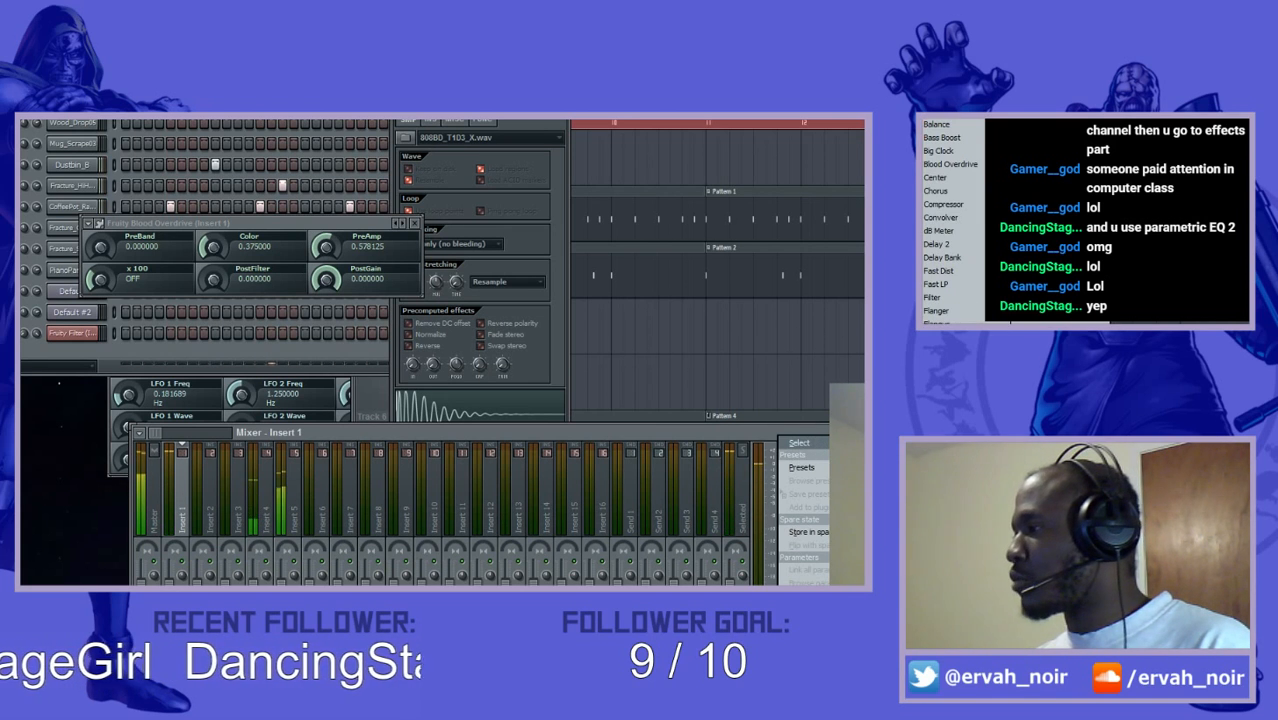
{"action": "left_click", "coordinate": [953, 484]}
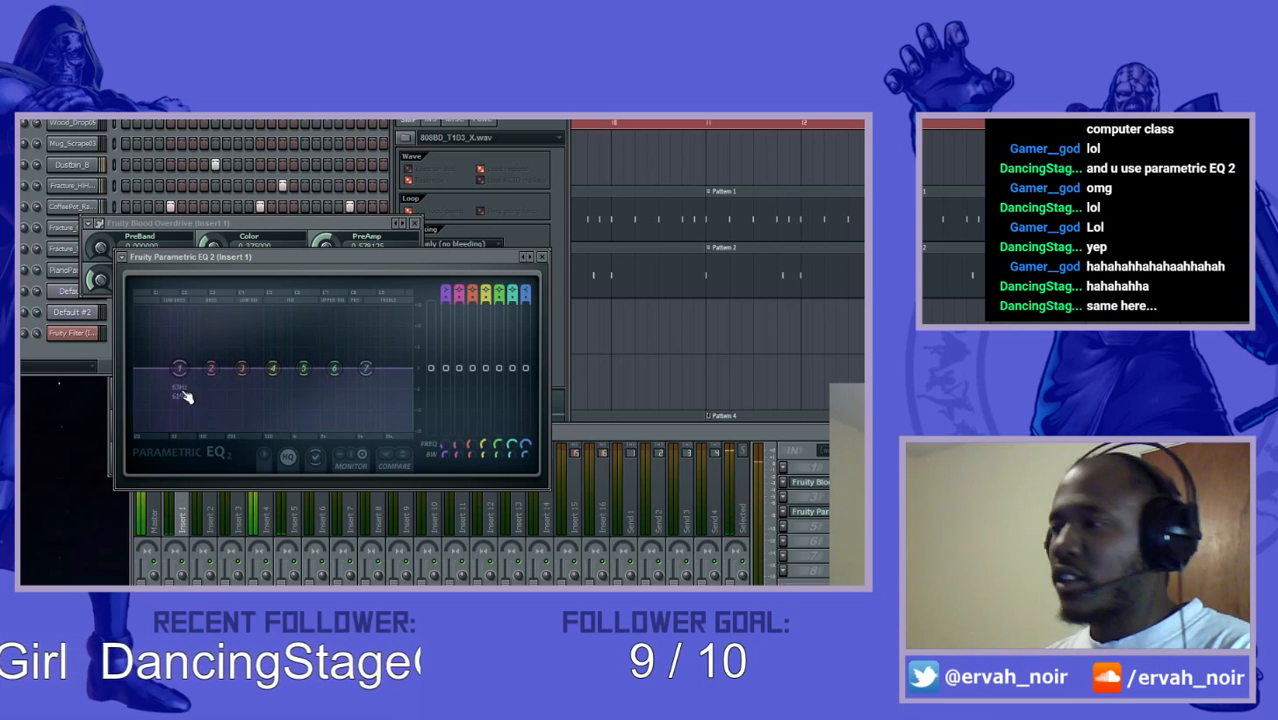
- Lower EQ band 1's frequency and make it a high-pass filter, make band 6 a low-pass filter, and switch band 7 off
{"action": "left_click_drag", "start_coordinate": [179, 368], "coordinate": [154, 371]}
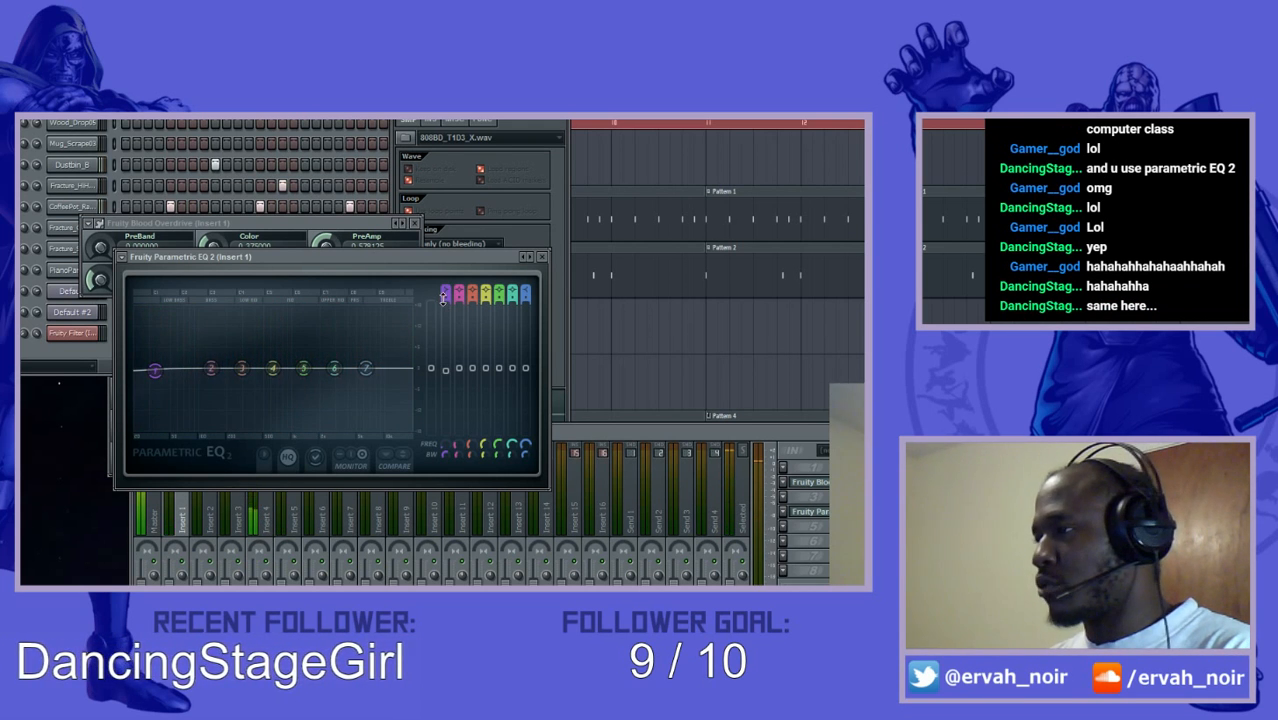
{"action": "scroll", "coordinate": [444, 297], "scroll_direction": "down", "scroll_amount": 4}
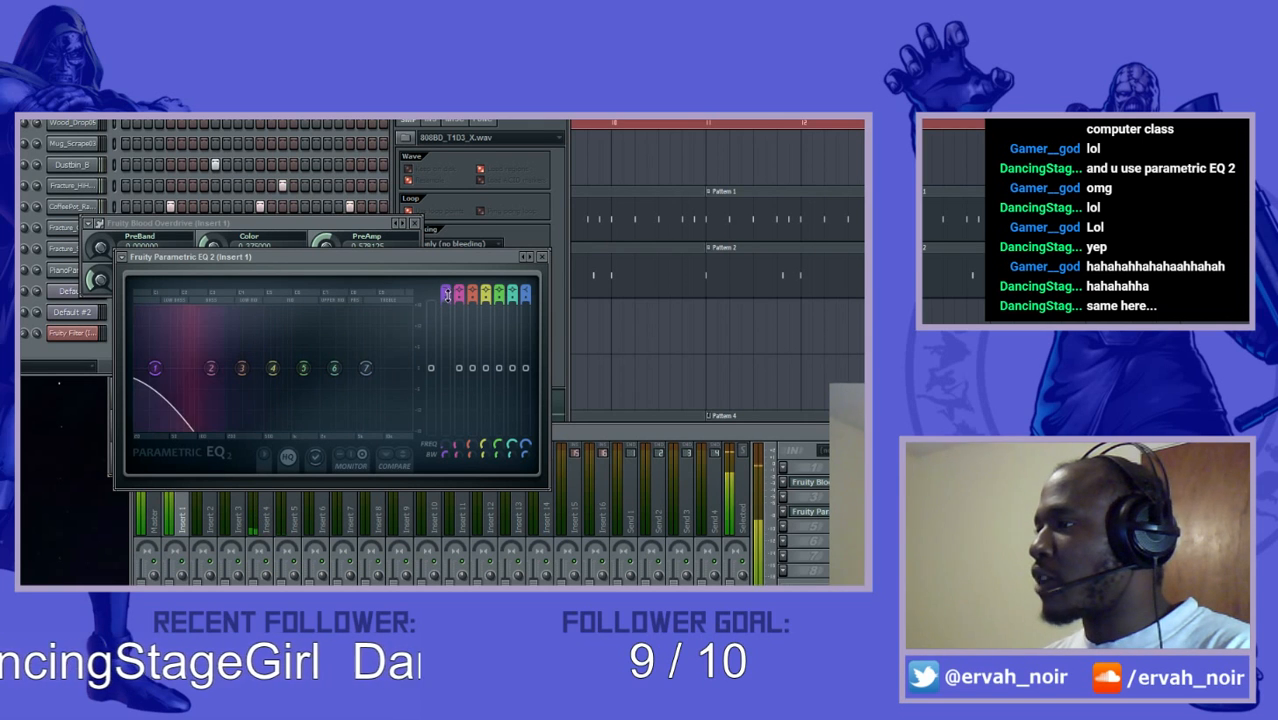
{"action": "scroll", "coordinate": [444, 297], "scroll_direction": "up", "scroll_amount": 2}
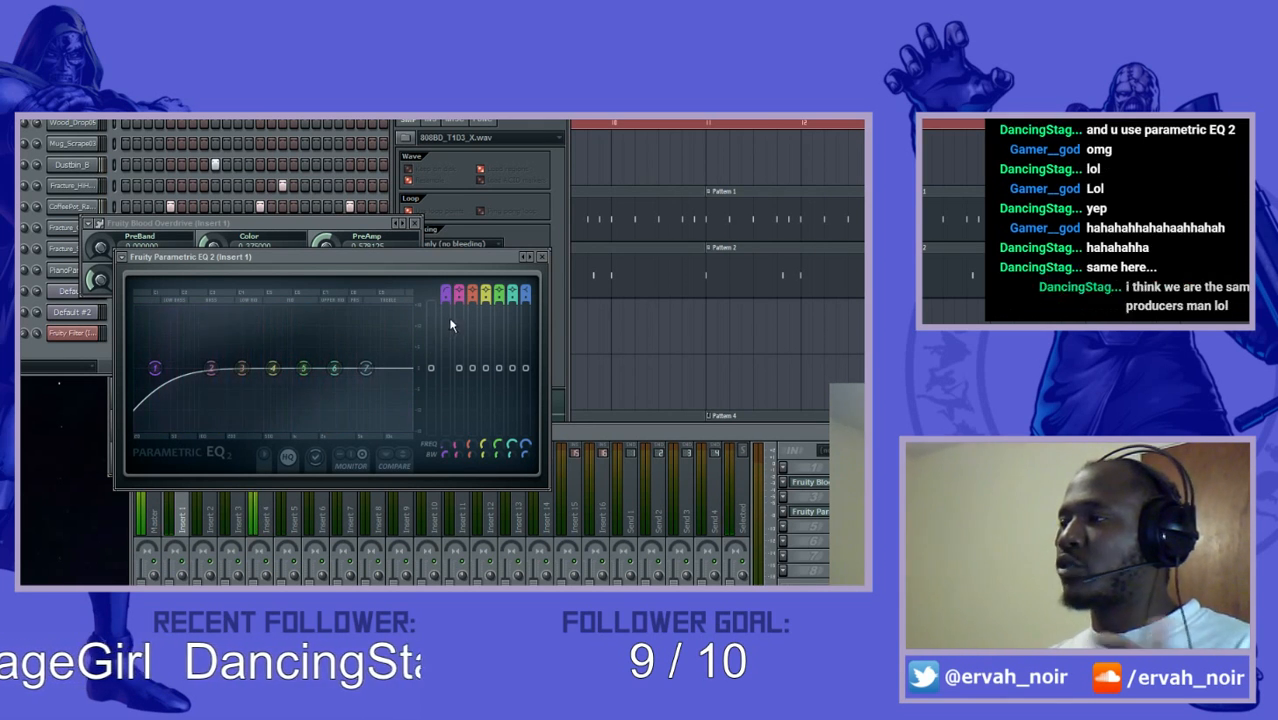
{"action": "scroll", "coordinate": [447, 292], "scroll_direction": "down", "scroll_amount": 3}
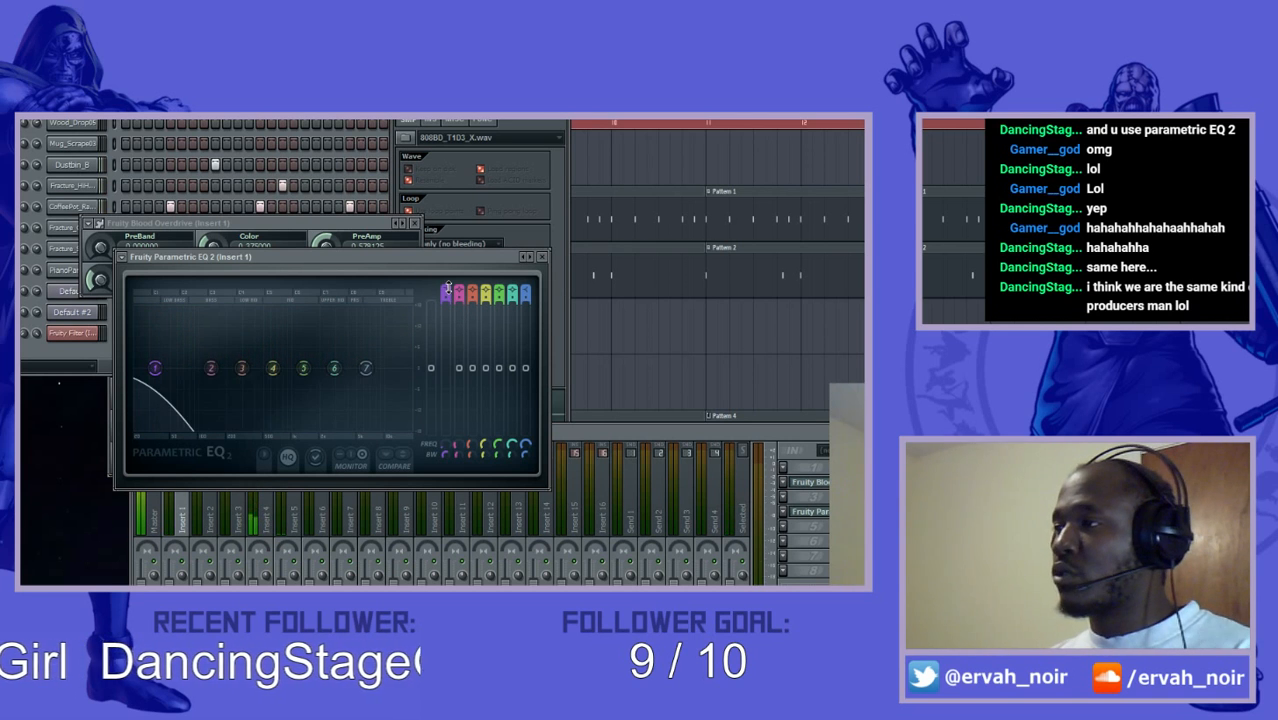
{"action": "scroll", "coordinate": [447, 290], "scroll_direction": "up", "scroll_amount": 2}
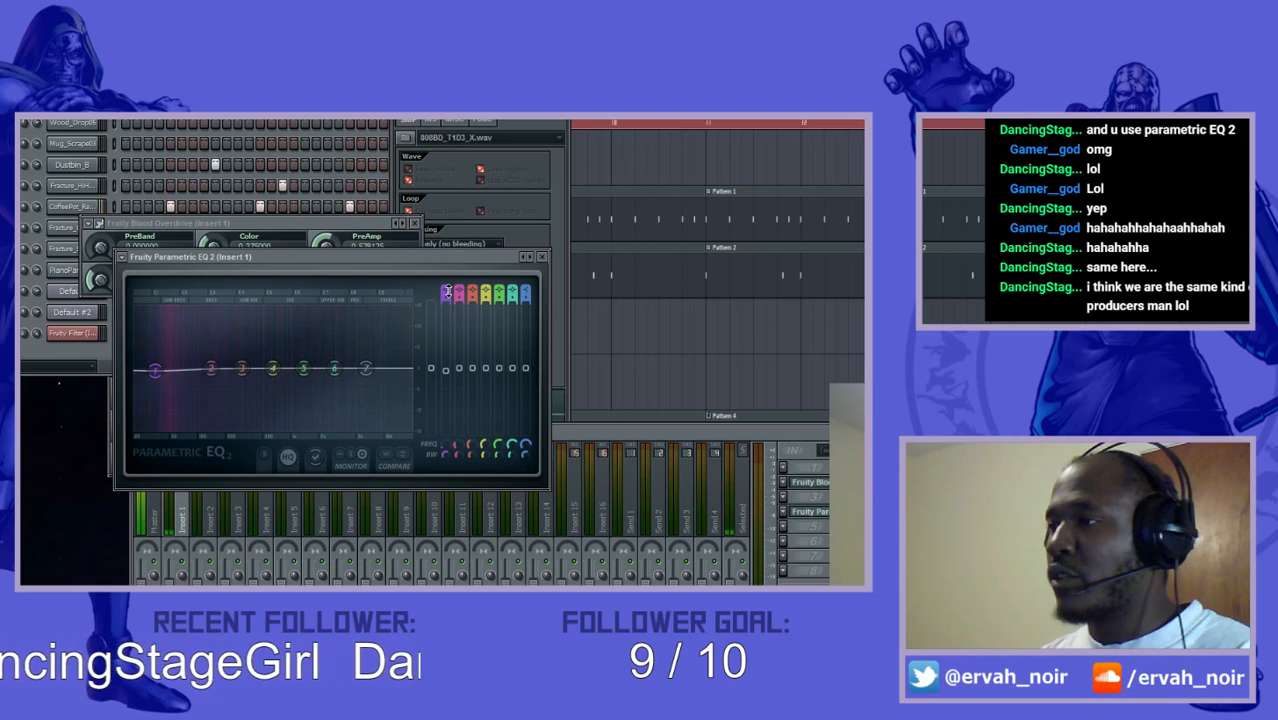
{"action": "scroll", "coordinate": [447, 292], "scroll_direction": "up", "scroll_amount": 1}
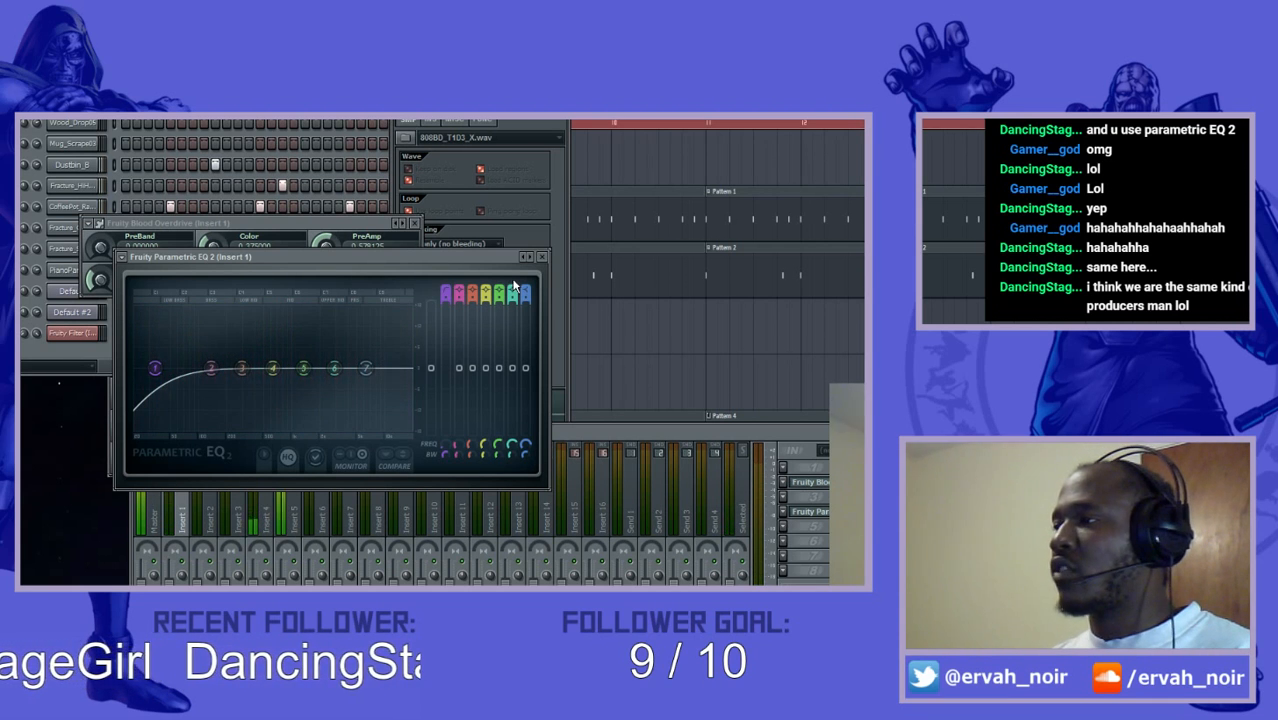
{"action": "scroll", "coordinate": [527, 291], "scroll_direction": "down", "scroll_amount": 7}
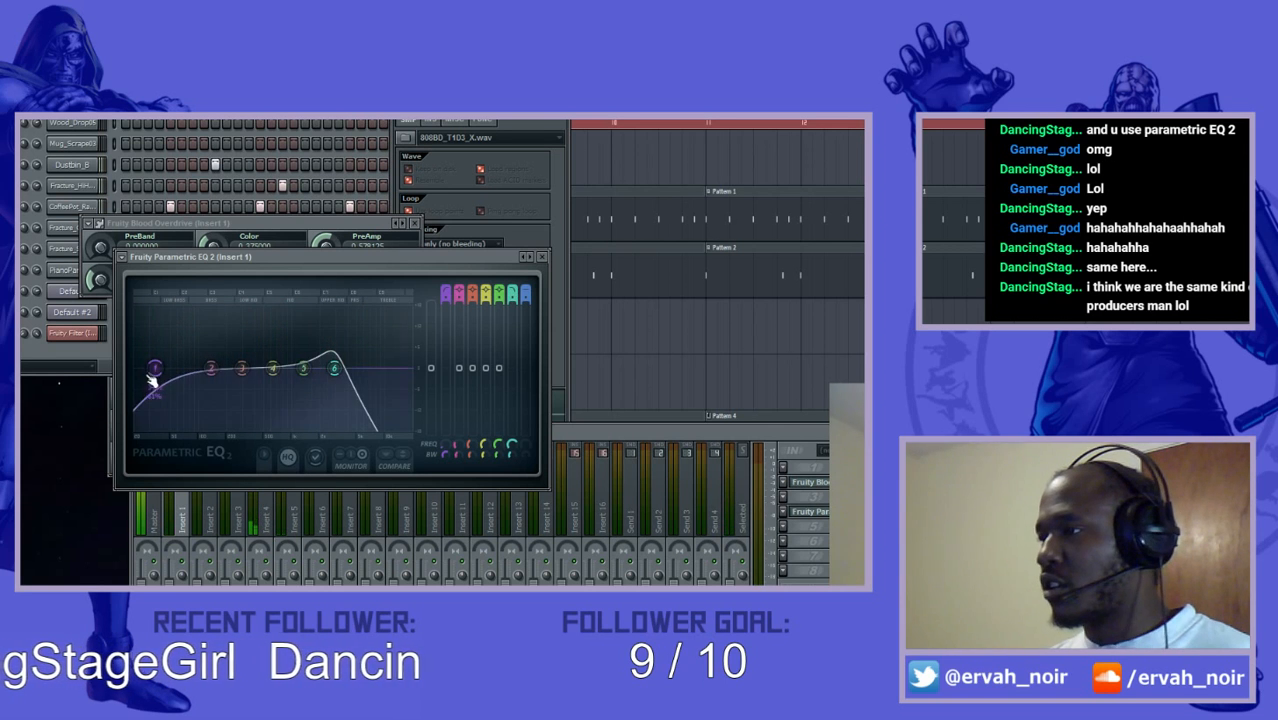
- Adjust the band 1 high-pass cutoff in the sub-bass and add a wide bass boost with band 2
{"action": "left_click_drag", "start_coordinate": [151, 376], "coordinate": [165, 376]}
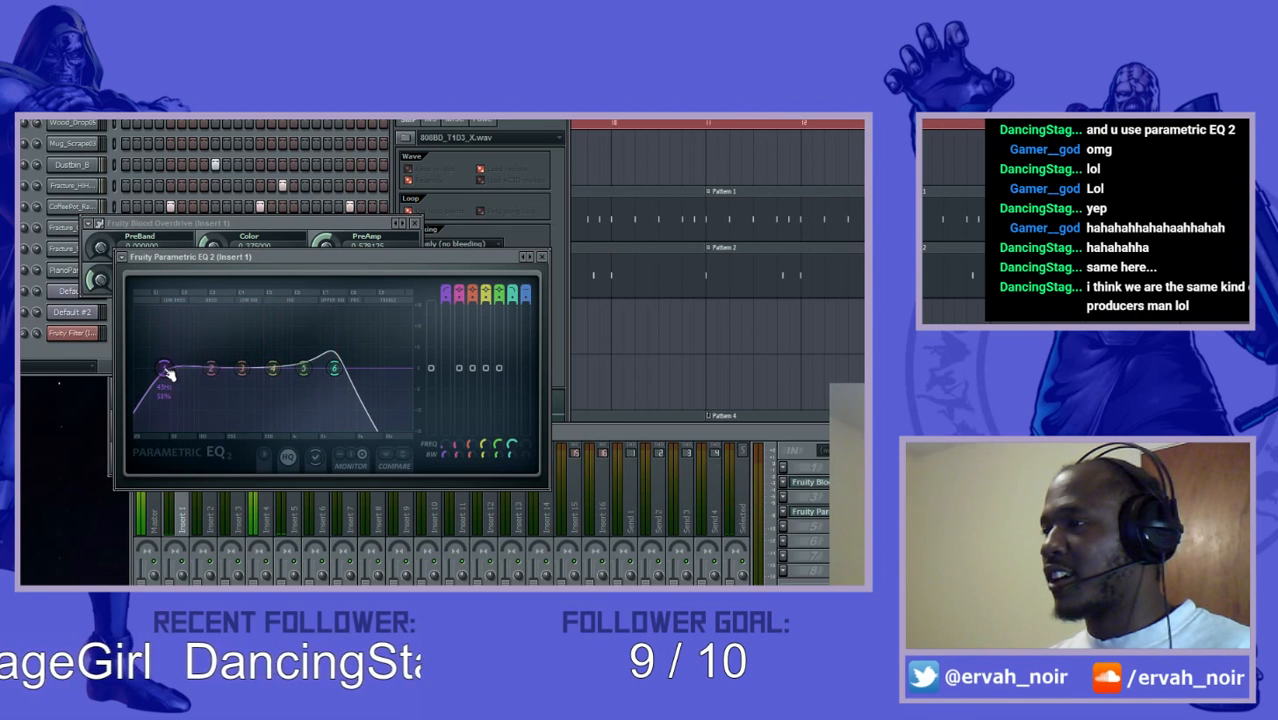
{"action": "scroll", "coordinate": [168, 372], "scroll_direction": "up", "scroll_amount": 2}
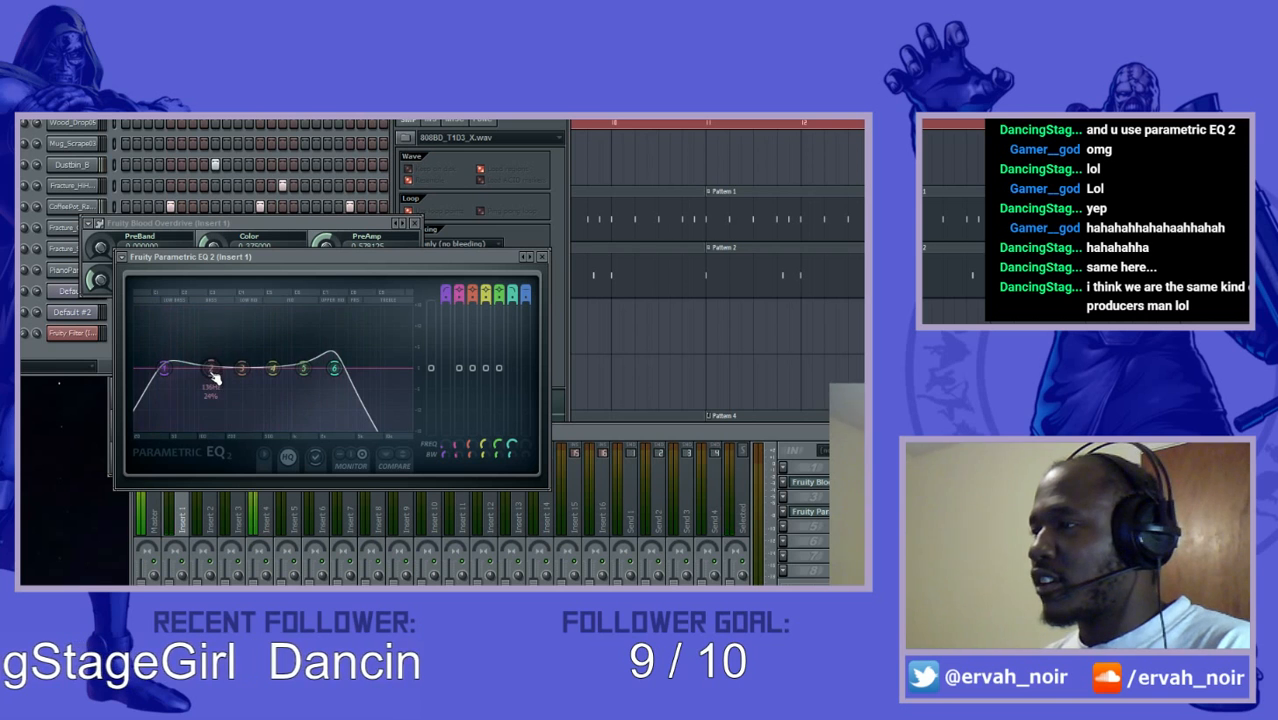
{"action": "left_click_drag", "start_coordinate": [211, 376], "coordinate": [203, 339]}
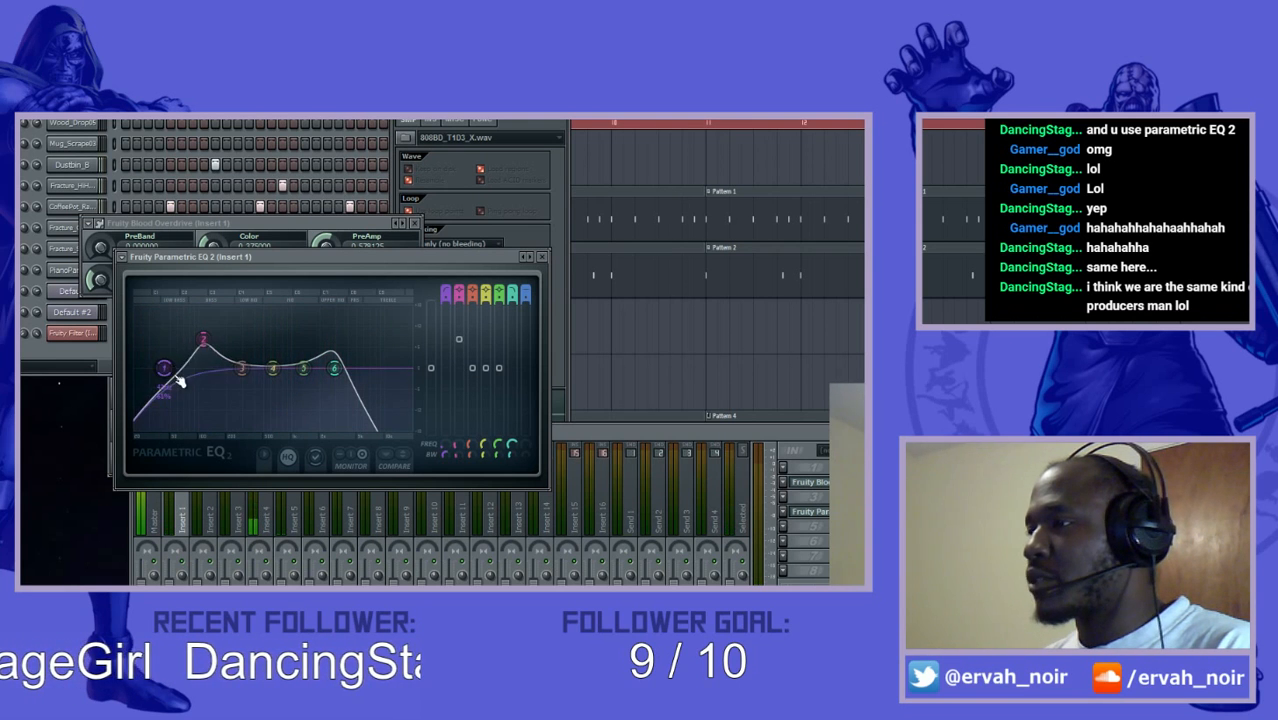
{"action": "scroll", "coordinate": [204, 340], "scroll_direction": "up", "scroll_amount": 5}
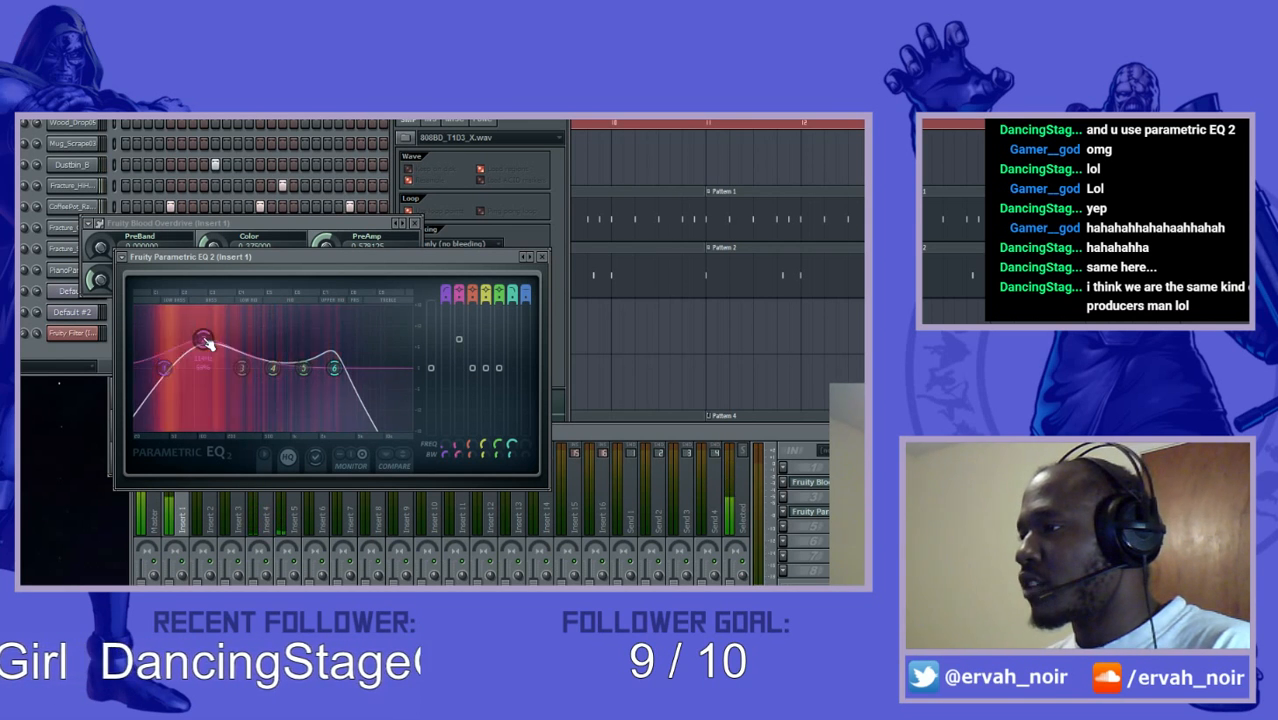
{"action": "left_click_drag", "start_coordinate": [164, 369], "coordinate": [178, 346]}
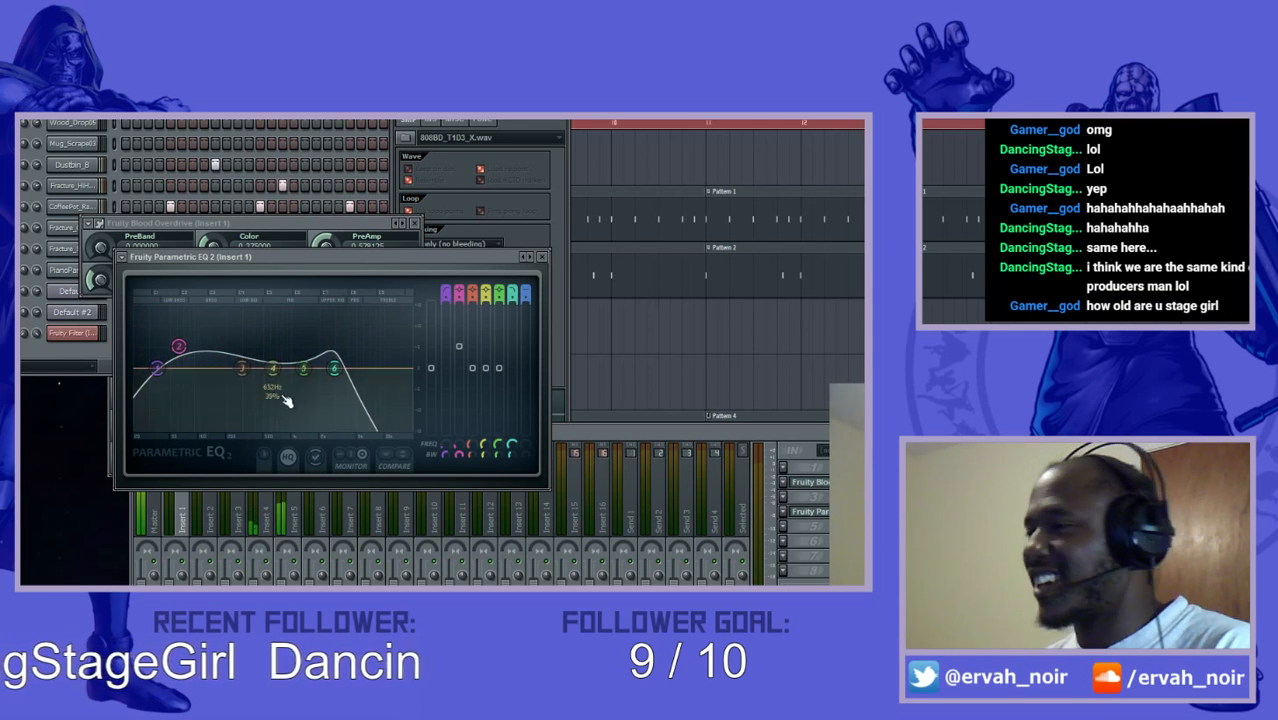
- Boost EQ band 3 slightly in the low mids and cut band 4 deeply just above it
{"action": "mouse_move", "coordinate": [245, 370]}
{"action": "left_mouse_down"}
{"action": "mouse_move", "coordinate": [259, 412]}
{"action": "mouse_move", "coordinate": [236, 372]}
{"action": "mouse_move", "coordinate": [182, 344]}
{"action": "mouse_move", "coordinate": [246, 364]}
{"action": "left_mouse_up"}
{"action": "left_click_drag", "start_coordinate": [257, 414], "coordinate": [254, 416]}
{"action": "left_click_drag", "start_coordinate": [242, 361], "coordinate": [246, 353]}
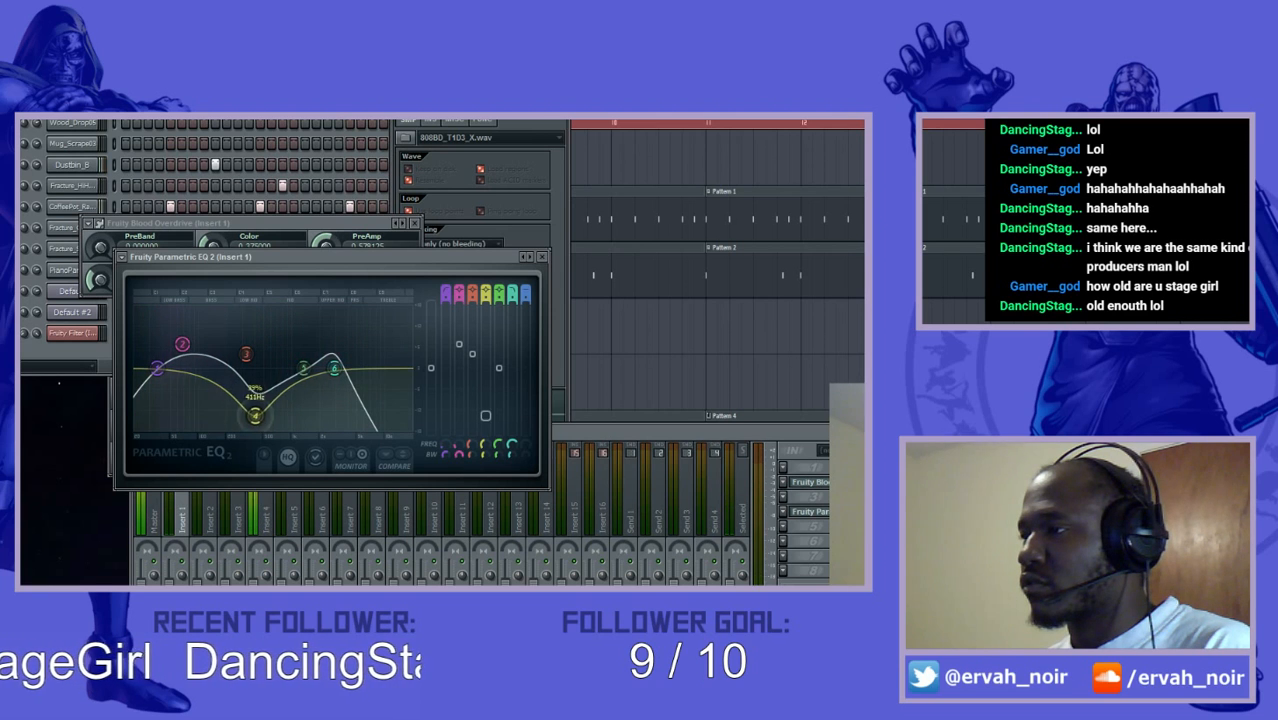
{"action": "left_click_drag", "start_coordinate": [256, 417], "coordinate": [261, 415]}
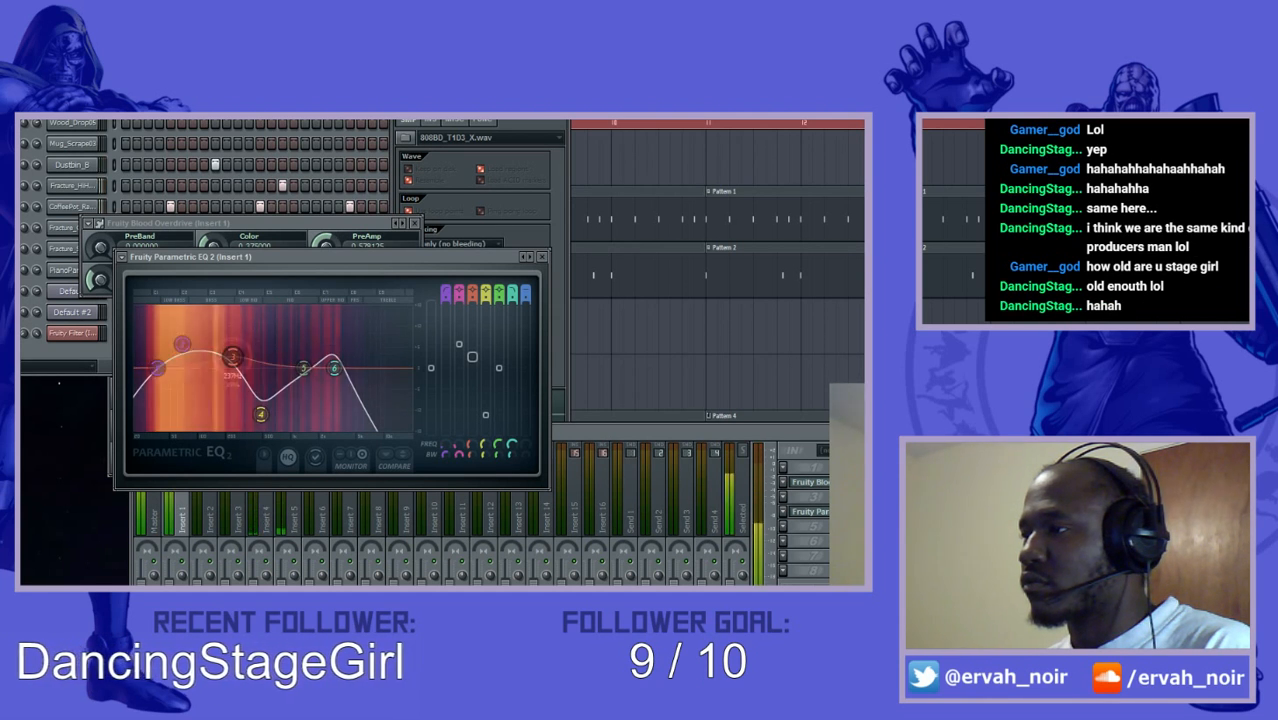
- Fine-tune the band 2 bass boost, sweeping it to the upper mids and back, and shift band 3 slightly higher
{"action": "left_click_drag", "start_coordinate": [182, 344], "coordinate": [199, 329]}
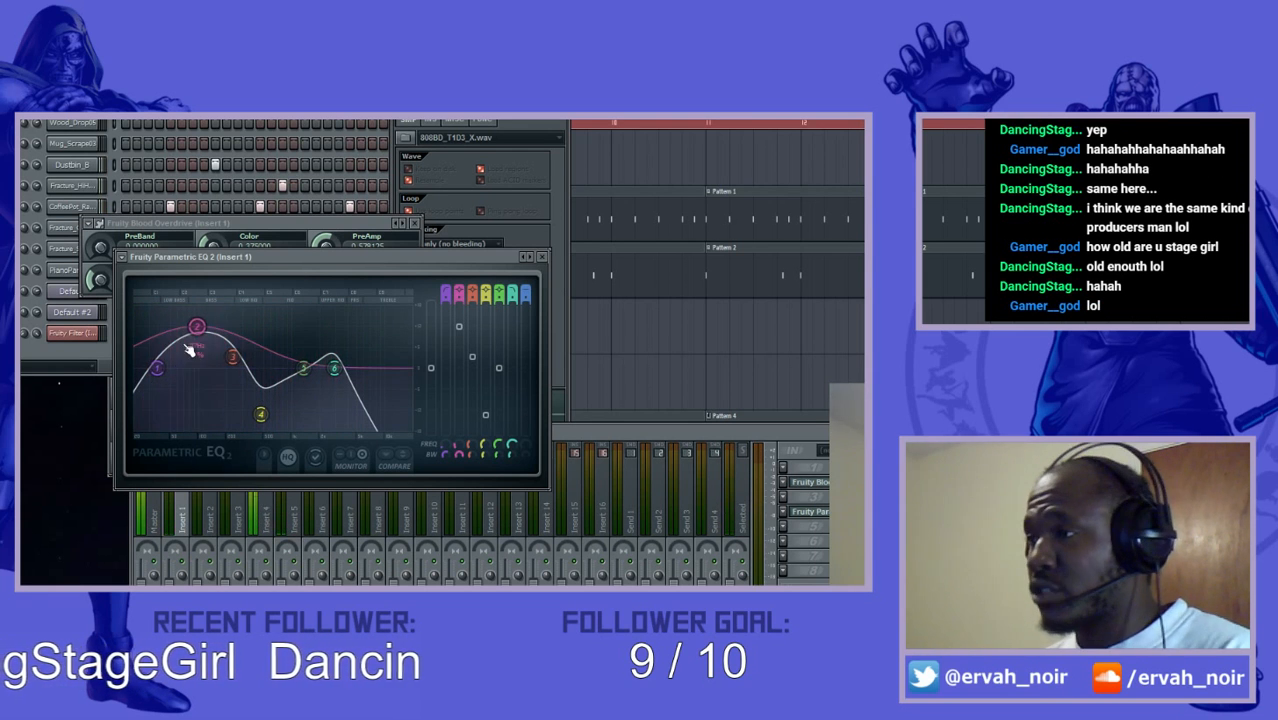
{"action": "left_click_drag", "start_coordinate": [197, 330], "coordinate": [326, 324]}
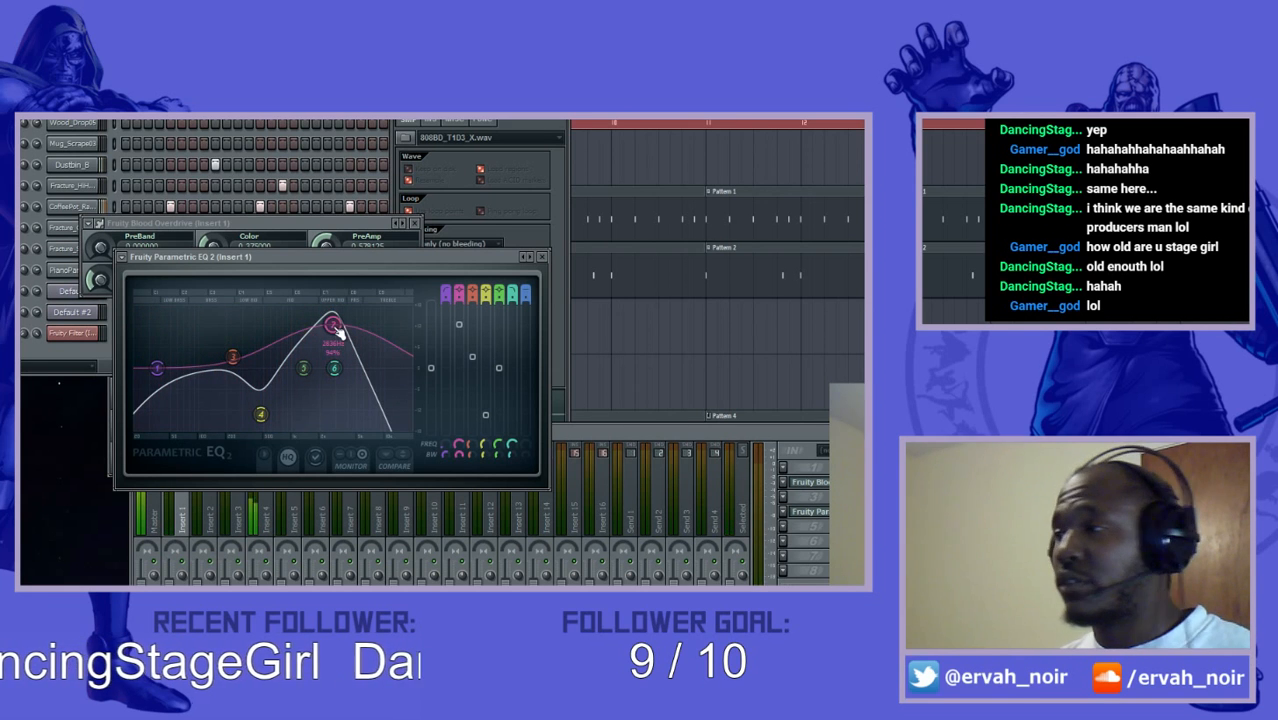
{"action": "left_click_drag", "start_coordinate": [336, 330], "coordinate": [204, 326]}
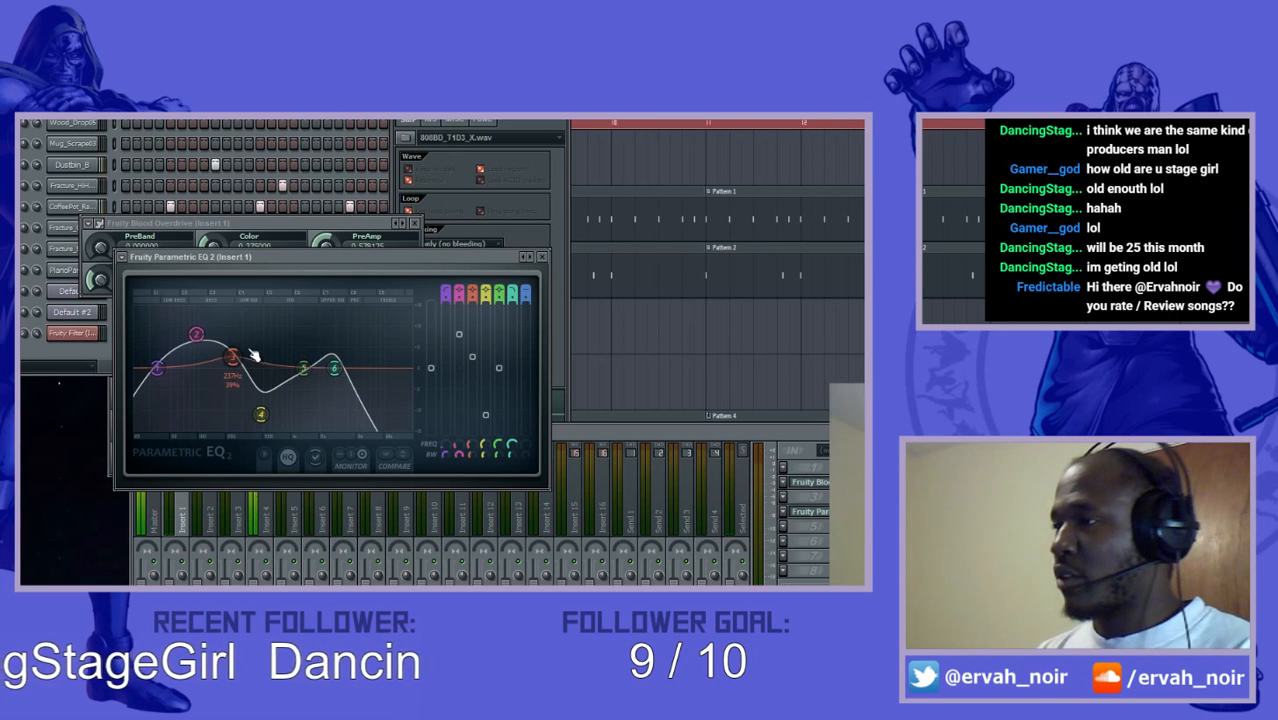
{"action": "mouse_move", "coordinate": [234, 357]}
{"action": "left_mouse_down"}
{"action": "mouse_move", "coordinate": [232, 369]}
{"action": "mouse_move", "coordinate": [240, 356]}
{"action": "left_mouse_up"}
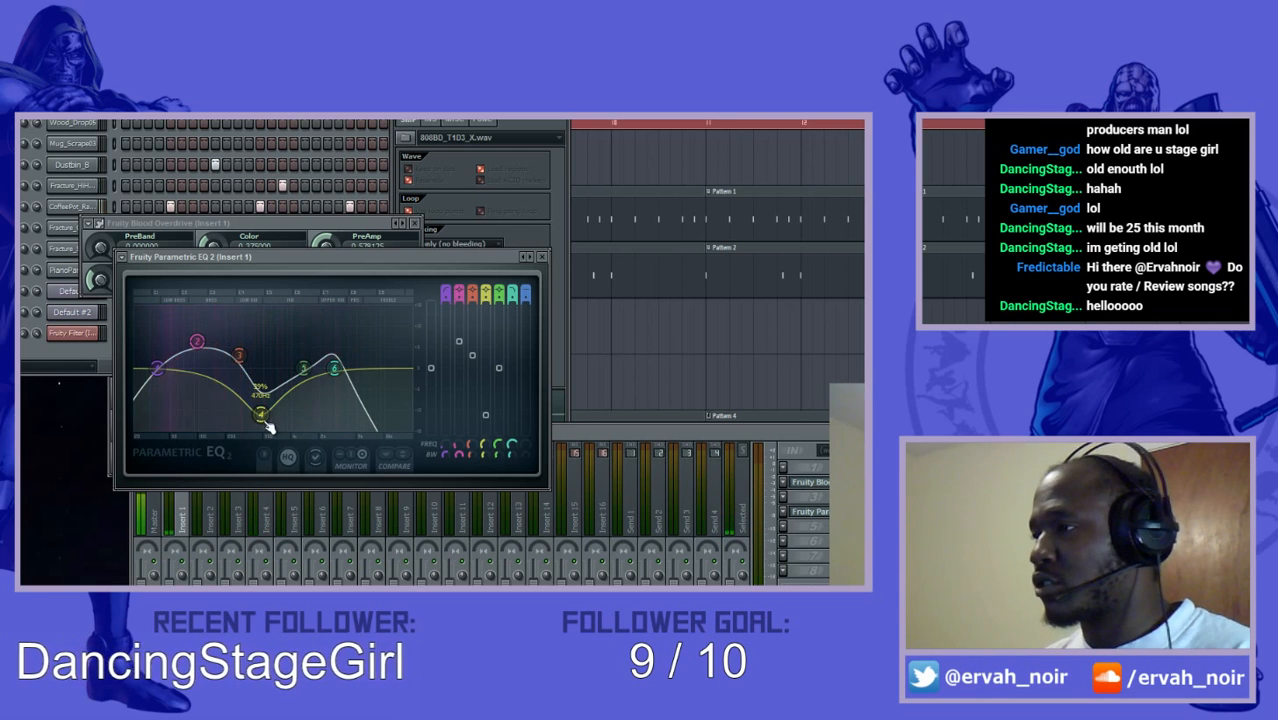
- Boost EQ band 5 strongly in the upper mids, shifting the band 4 cut and band 6 low-pass cutoff higher
{"action": "left_click_drag", "start_coordinate": [241, 357], "coordinate": [238, 353]}
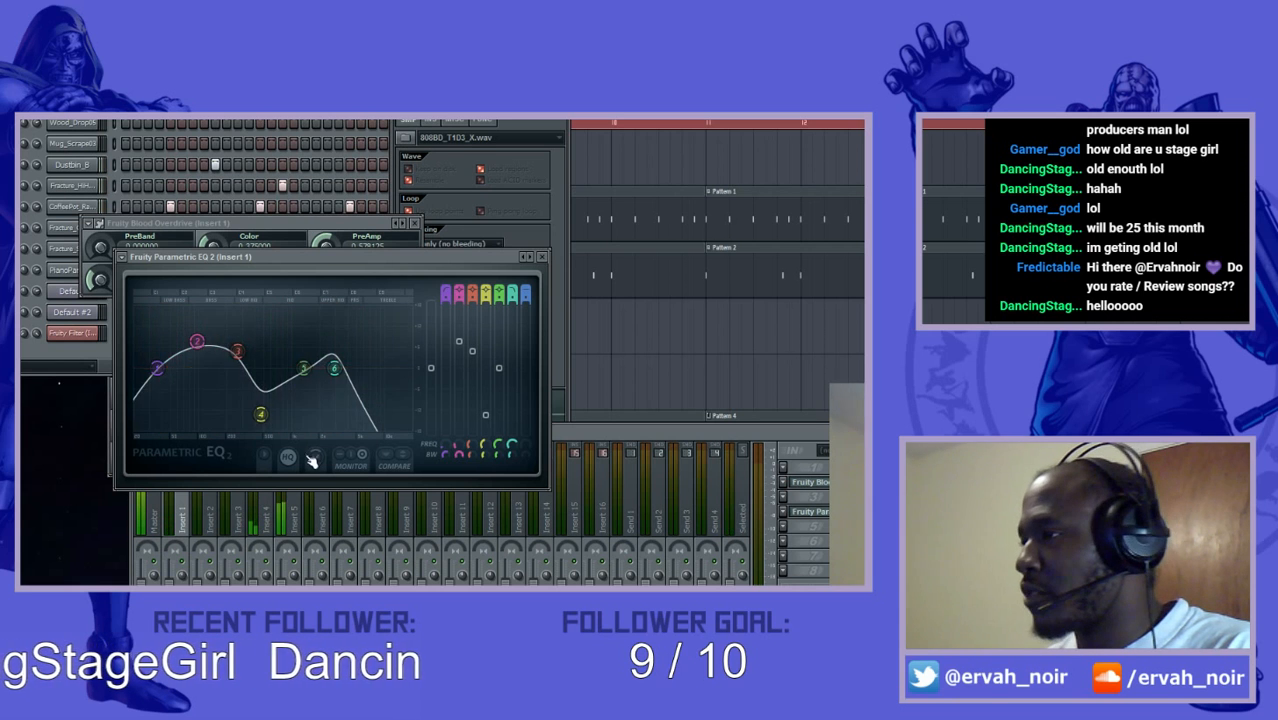
{"action": "left_click_drag", "start_coordinate": [304, 368], "coordinate": [343, 365]}
{"action": "scroll", "coordinate": [326, 342], "scroll_direction": "down", "scroll_amount": 2}
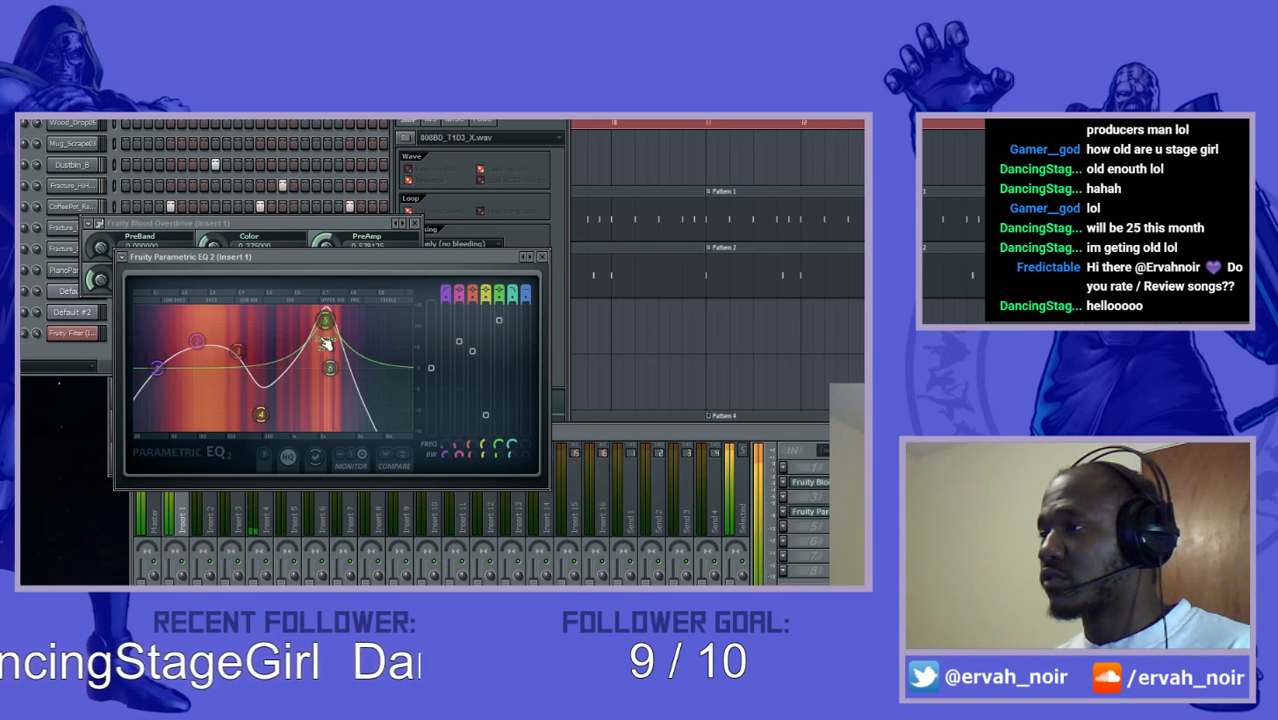
{"action": "left_click_drag", "start_coordinate": [266, 420], "coordinate": [291, 420]}
{"action": "left_click_drag", "start_coordinate": [331, 371], "coordinate": [368, 370]}
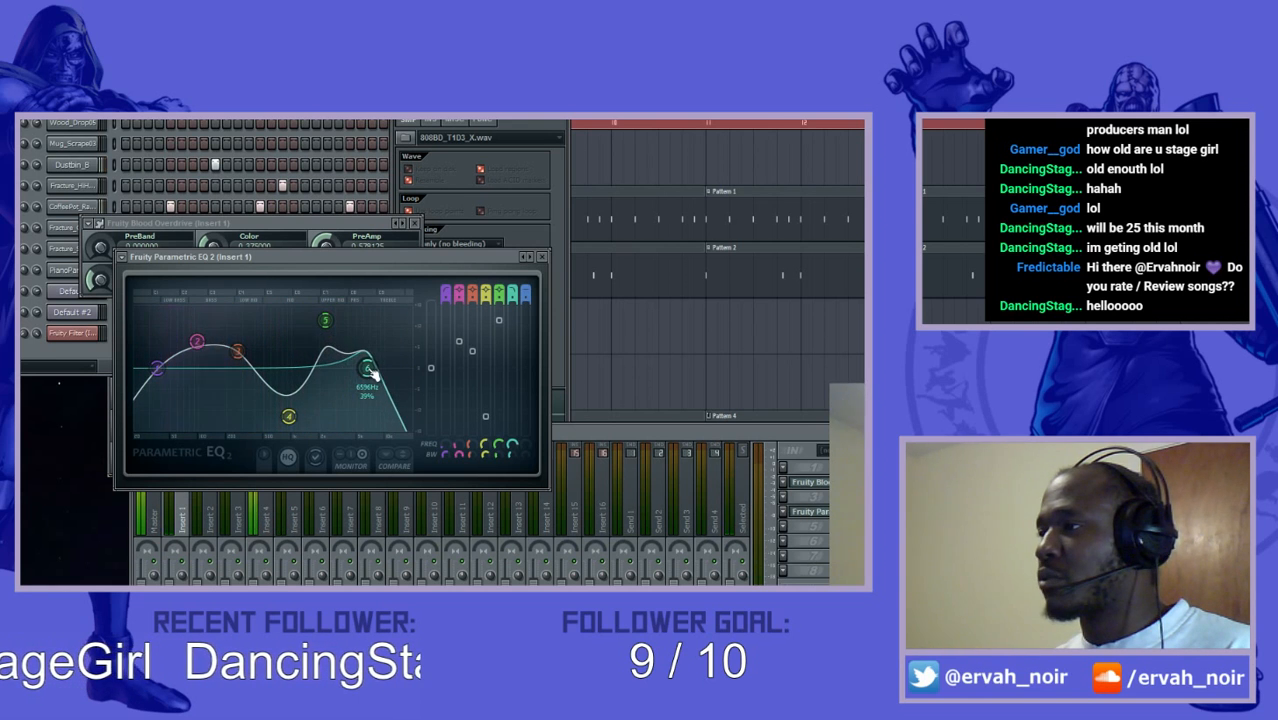
- Raise the band 5 boost to near maximum around 2.3 kHz and lower the band 6 low-pass cutoff close to it
{"action": "scroll", "coordinate": [370, 372], "scroll_direction": "up", "scroll_amount": 5}
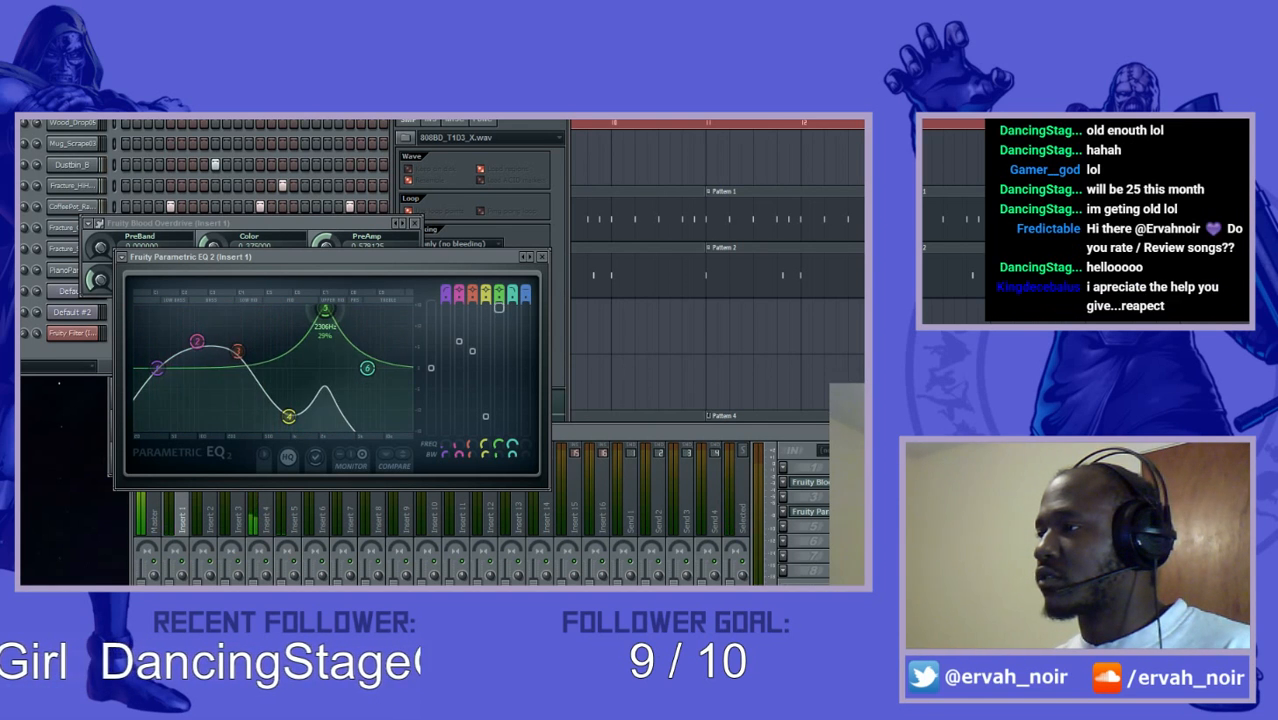
{"action": "left_click_drag", "start_coordinate": [325, 308], "coordinate": [322, 313]}
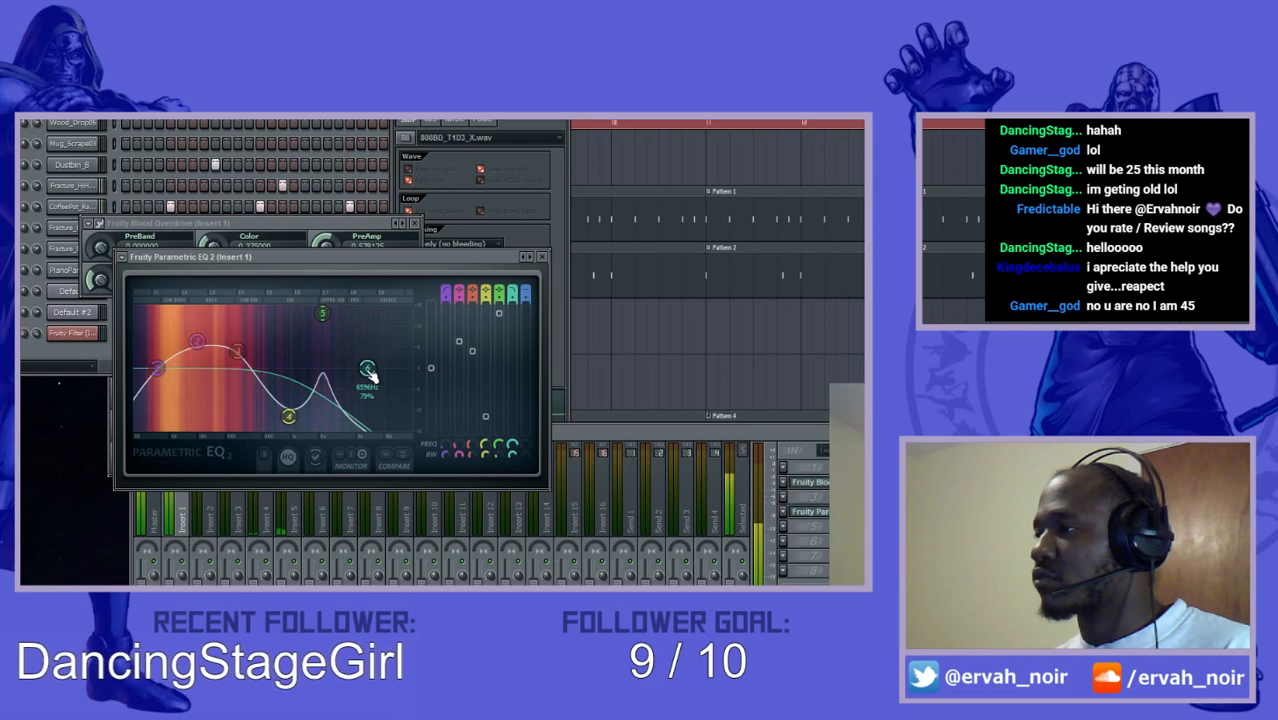
{"action": "scroll", "coordinate": [368, 372], "scroll_direction": "down", "scroll_amount": 3}
{"action": "left_click_drag", "start_coordinate": [368, 369], "coordinate": [335, 368]}
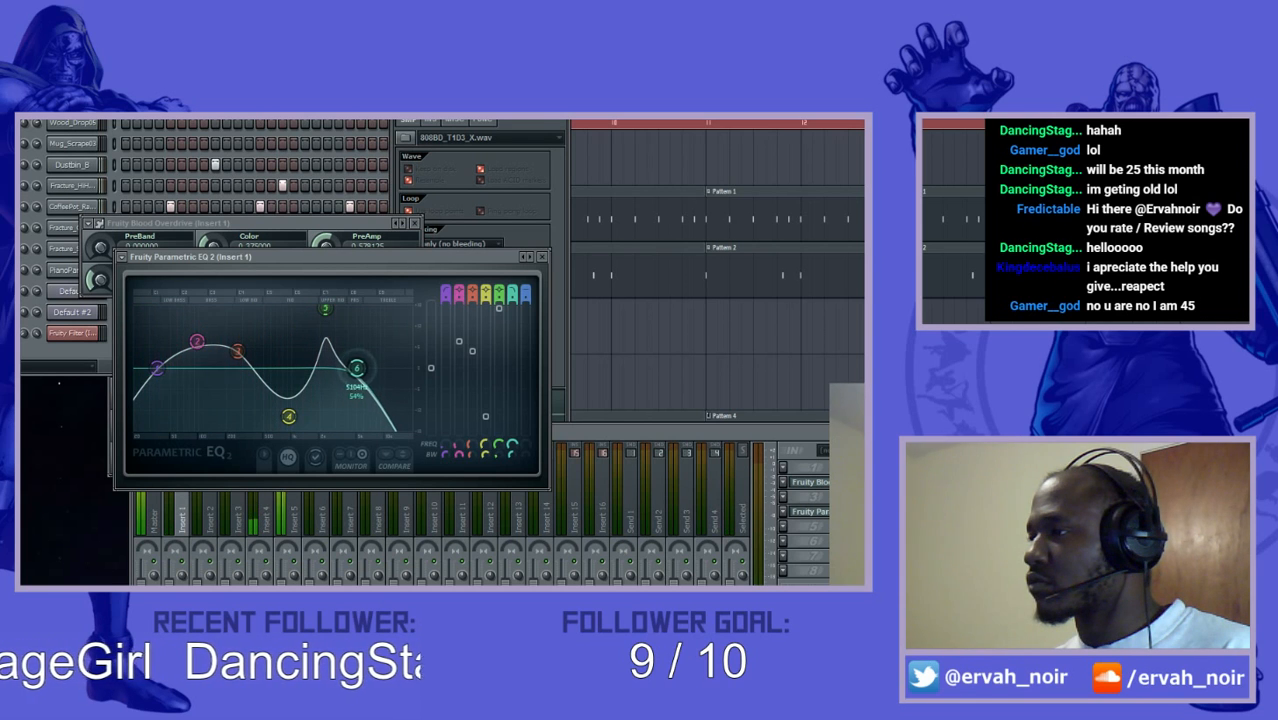
{"action": "left_click_drag", "start_coordinate": [356, 368], "coordinate": [338, 368]}
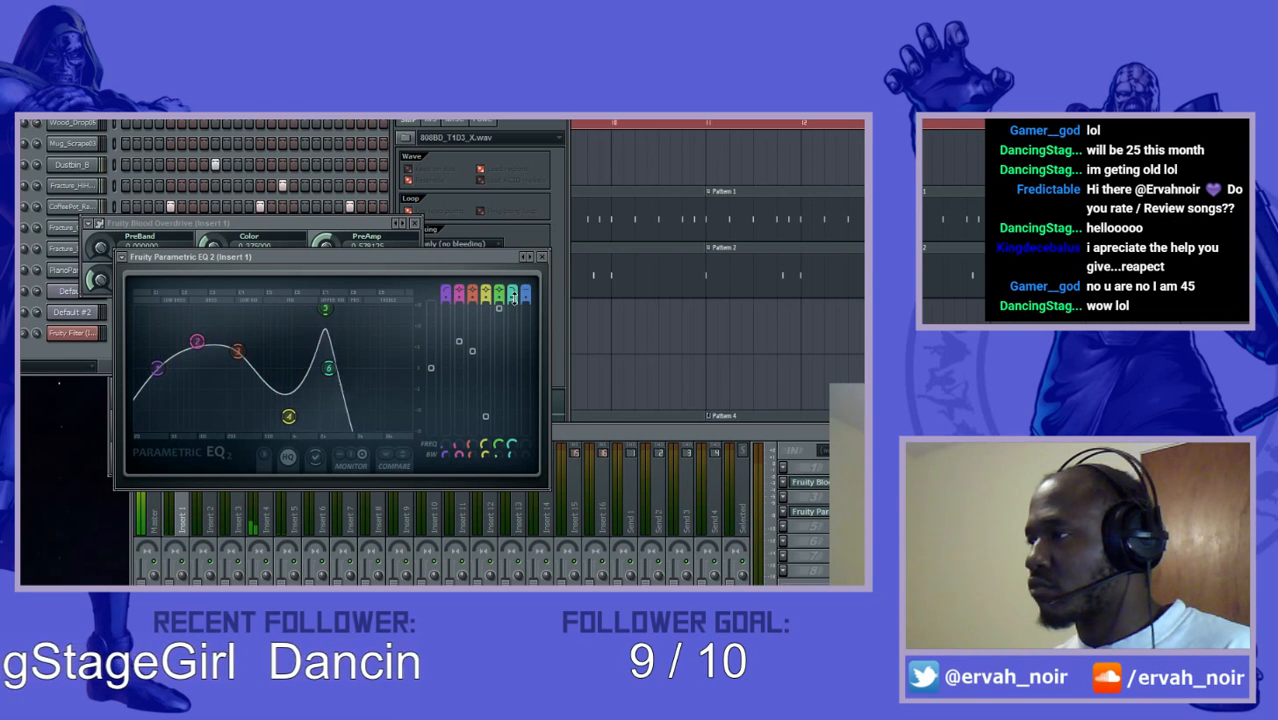
- Shift the band 5 peak slightly lower in frequency and settle the band 6 low-pass cutoff just above it
{"action": "left_click_drag", "start_coordinate": [330, 372], "coordinate": [338, 368]}
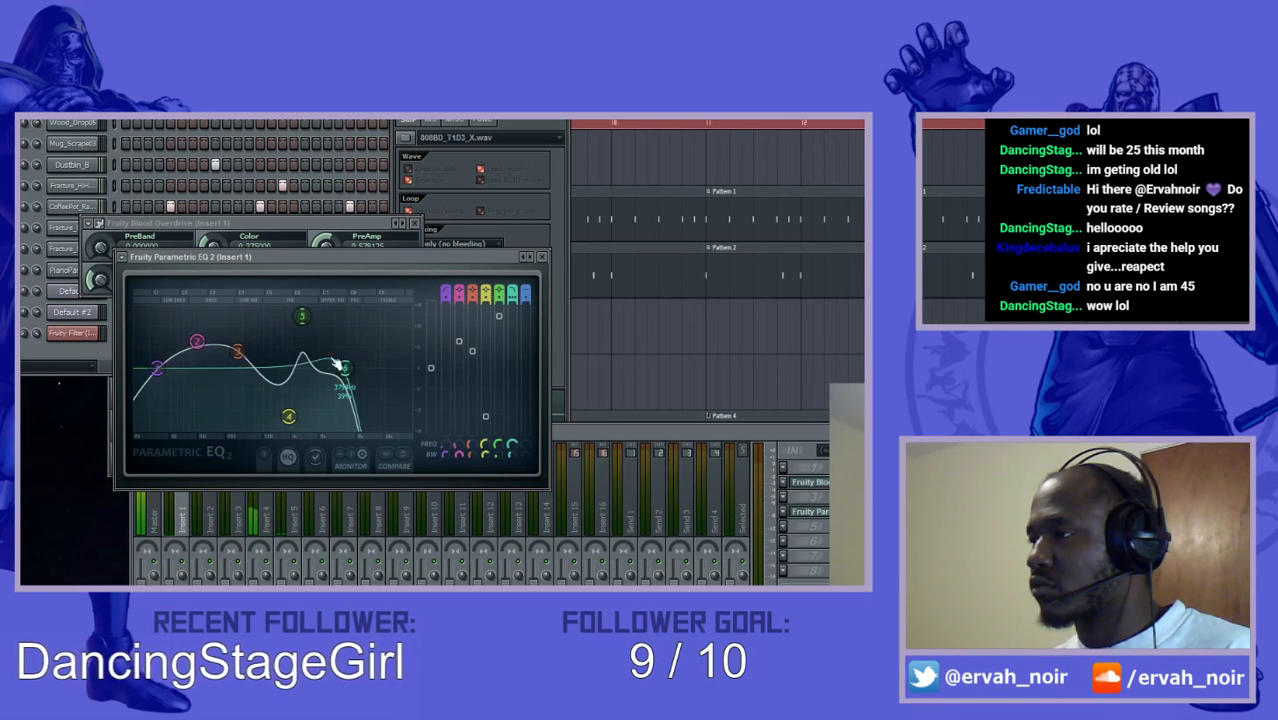
{"action": "left_click_drag", "start_coordinate": [345, 368], "coordinate": [323, 368]}
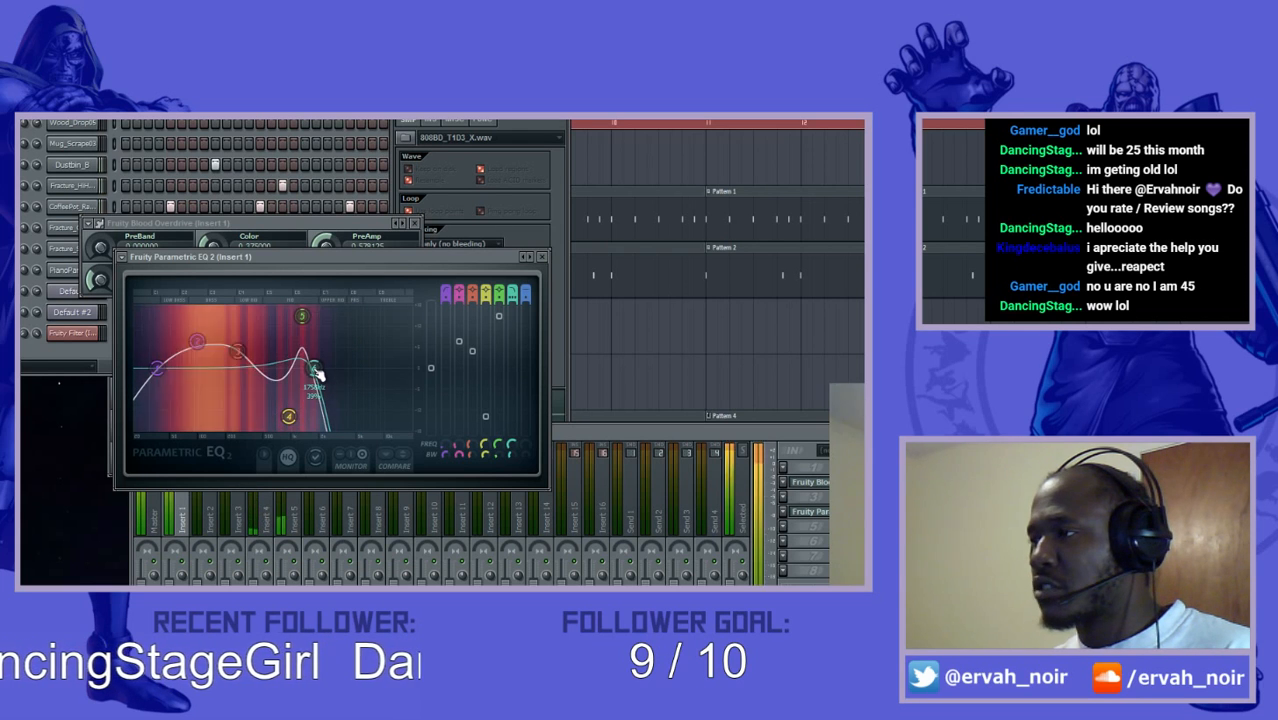
{"action": "mouse_move", "coordinate": [302, 316]}
{"action": "left_mouse_down"}
{"action": "mouse_move", "coordinate": [331, 320]}
{"action": "mouse_move", "coordinate": [313, 318]}
{"action": "left_mouse_up"}
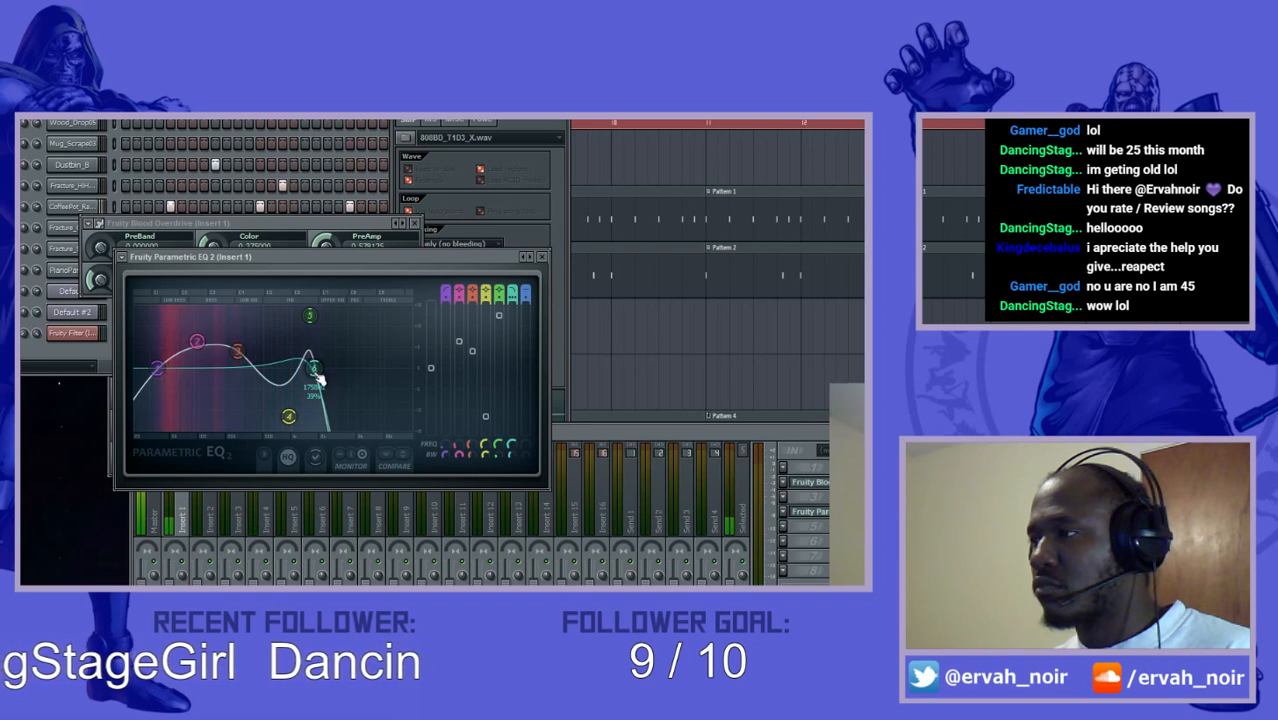
{"action": "left_click_drag", "start_coordinate": [325, 371], "coordinate": [328, 373]}
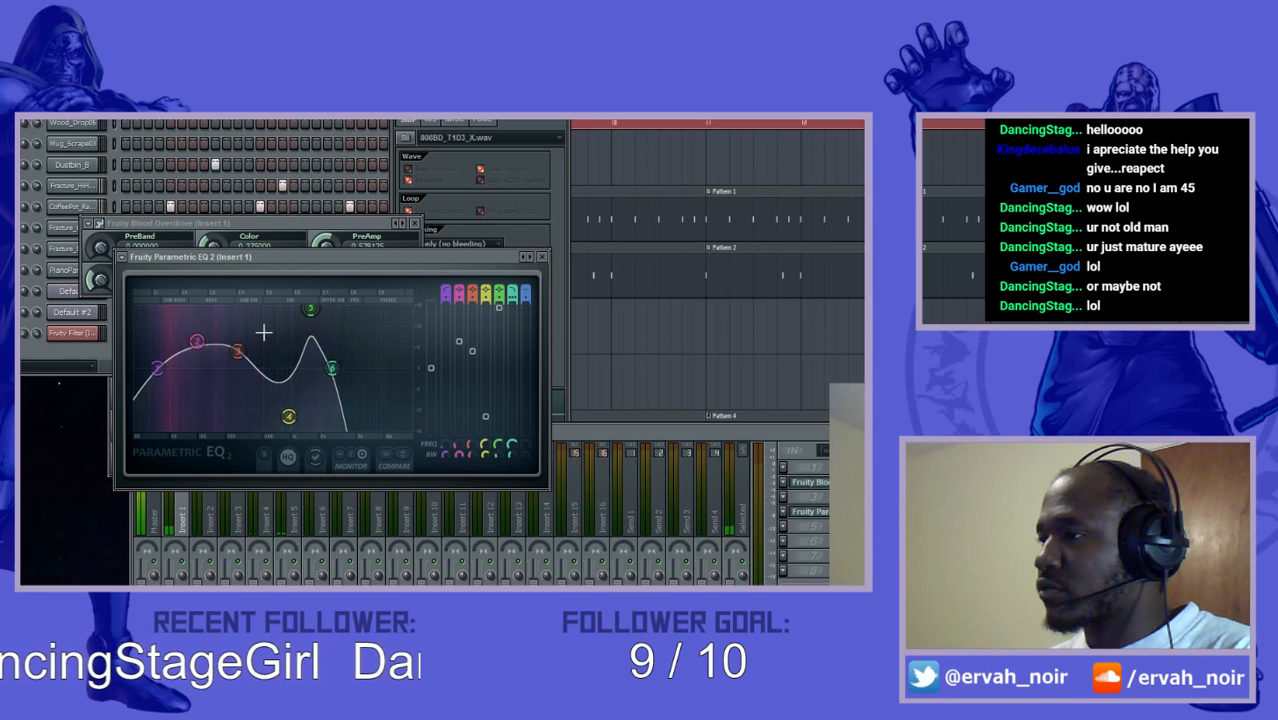
- Lower and strengthen the band 2 bass boost, deepen the band 4 cut at a slightly lower frequency, and close the EQ
{"action": "left_click_drag", "start_coordinate": [204, 339], "coordinate": [209, 336]}
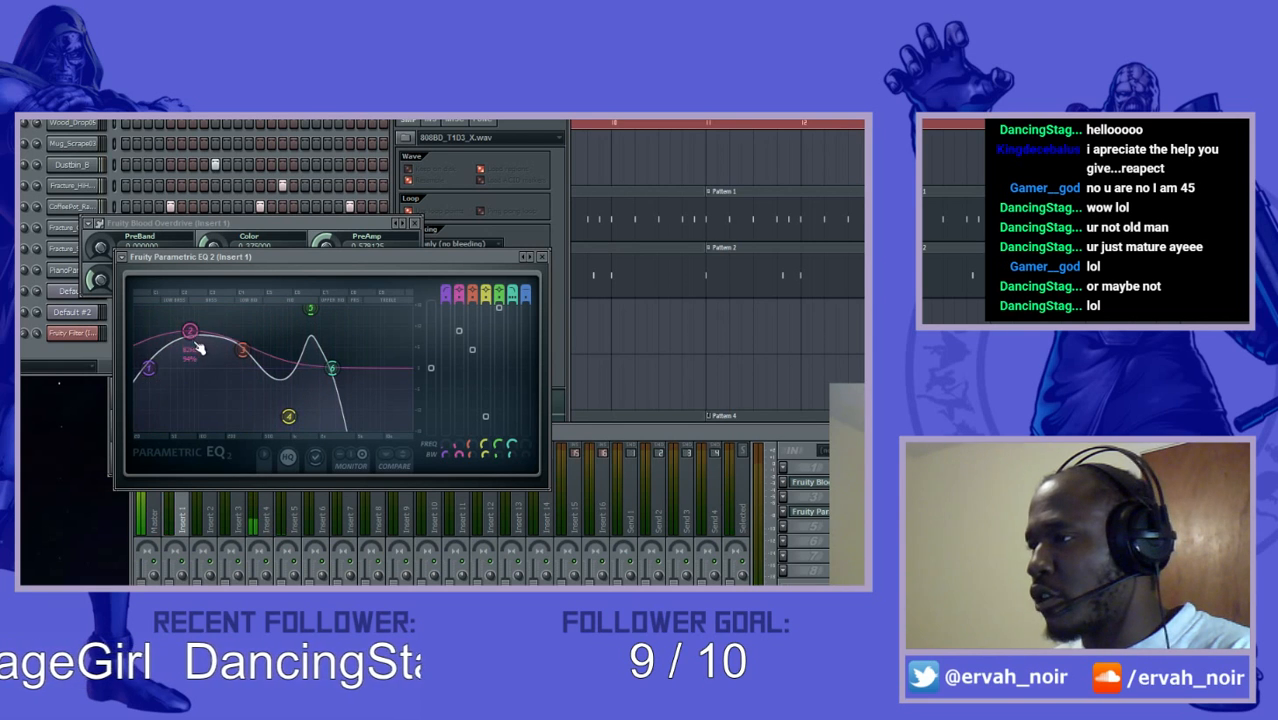
{"action": "left_click_drag", "start_coordinate": [198, 347], "coordinate": [188, 348]}
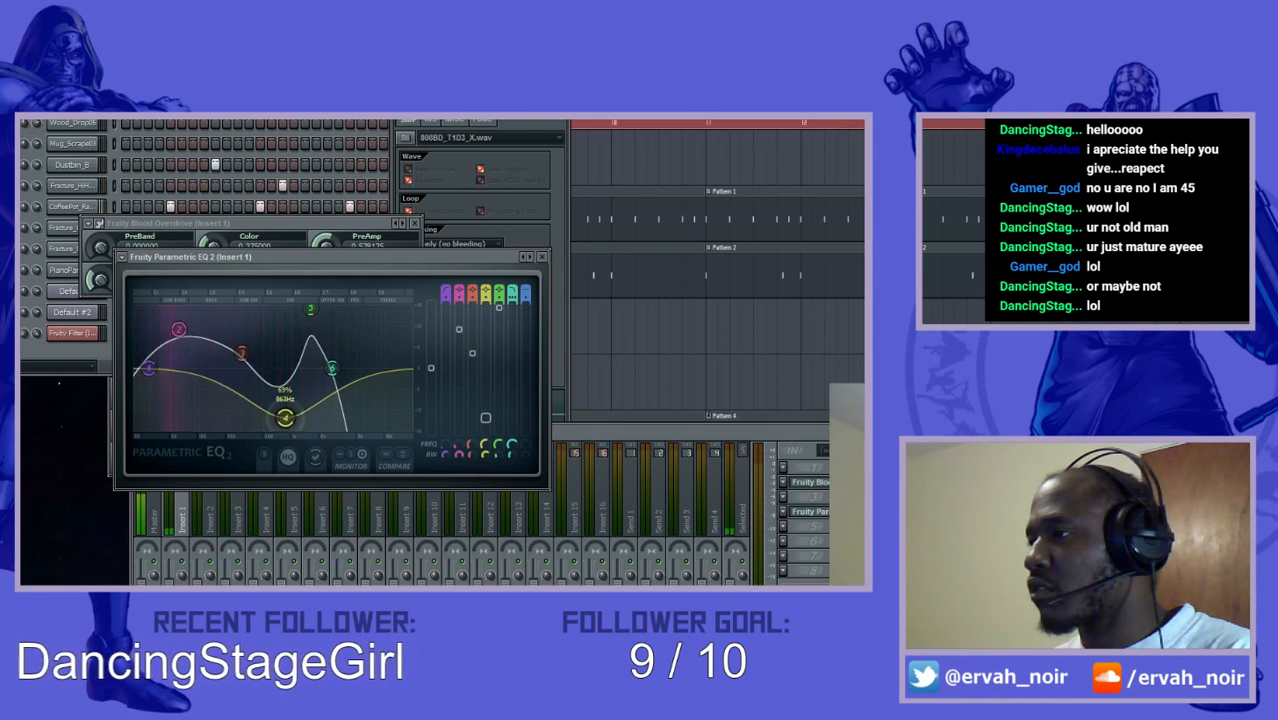
{"action": "left_click_drag", "start_coordinate": [288, 416], "coordinate": [280, 426]}
{"action": "scroll", "coordinate": [285, 426], "scroll_direction": "down", "scroll_amount": 4}
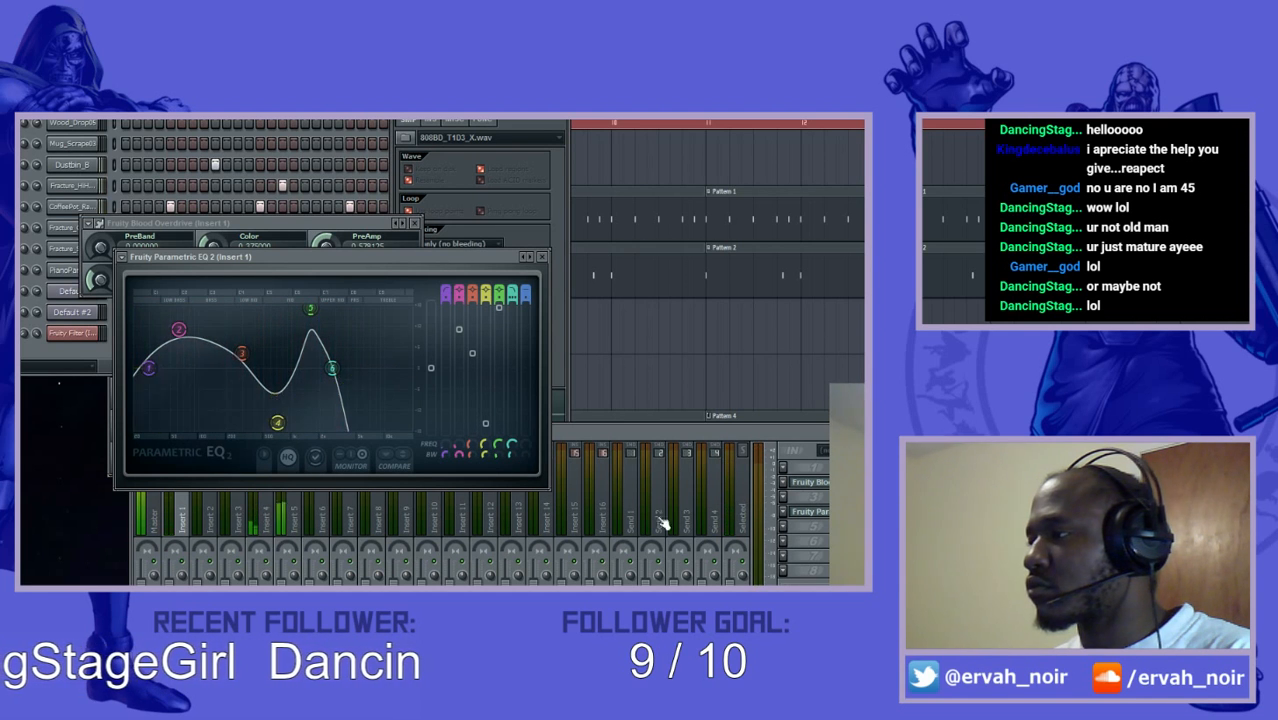
{"action": "left_click", "coordinate": [541, 258]}
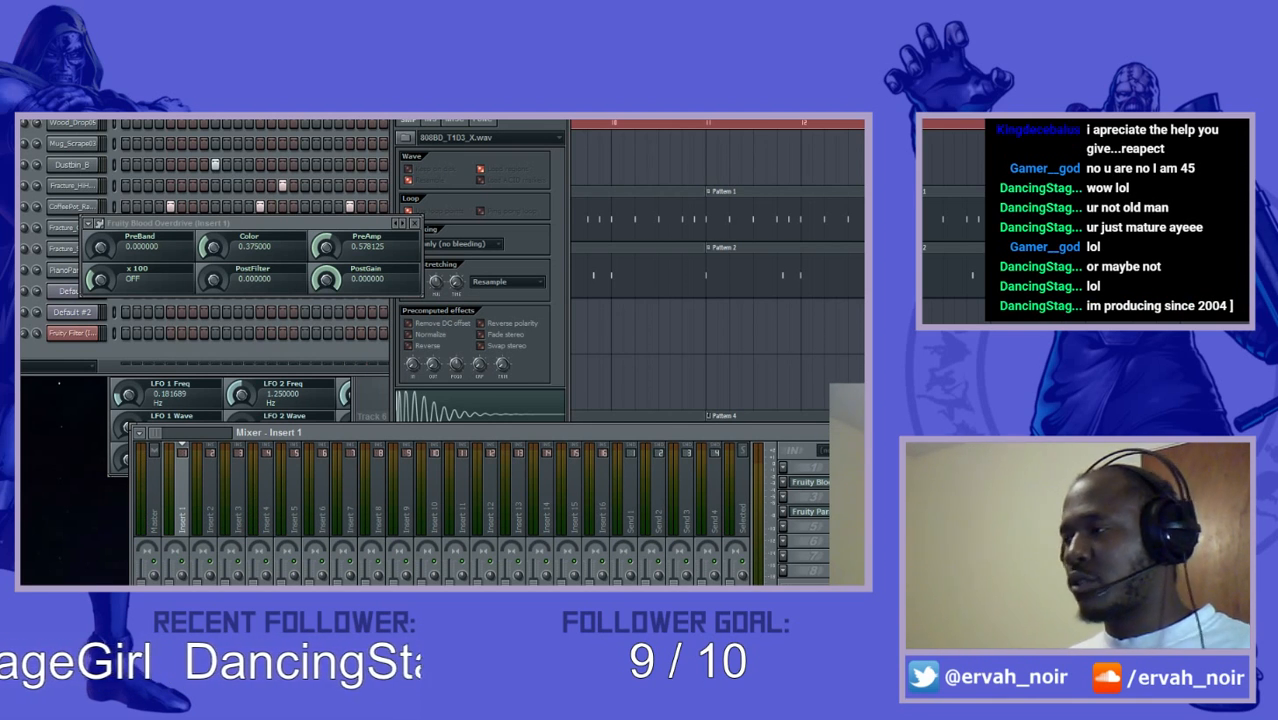
- Mute playlist Track 11 with the Fruity Filter cutoff envelope and play the song from bar 9
{"action": "left_click", "coordinate": [722, 120]}
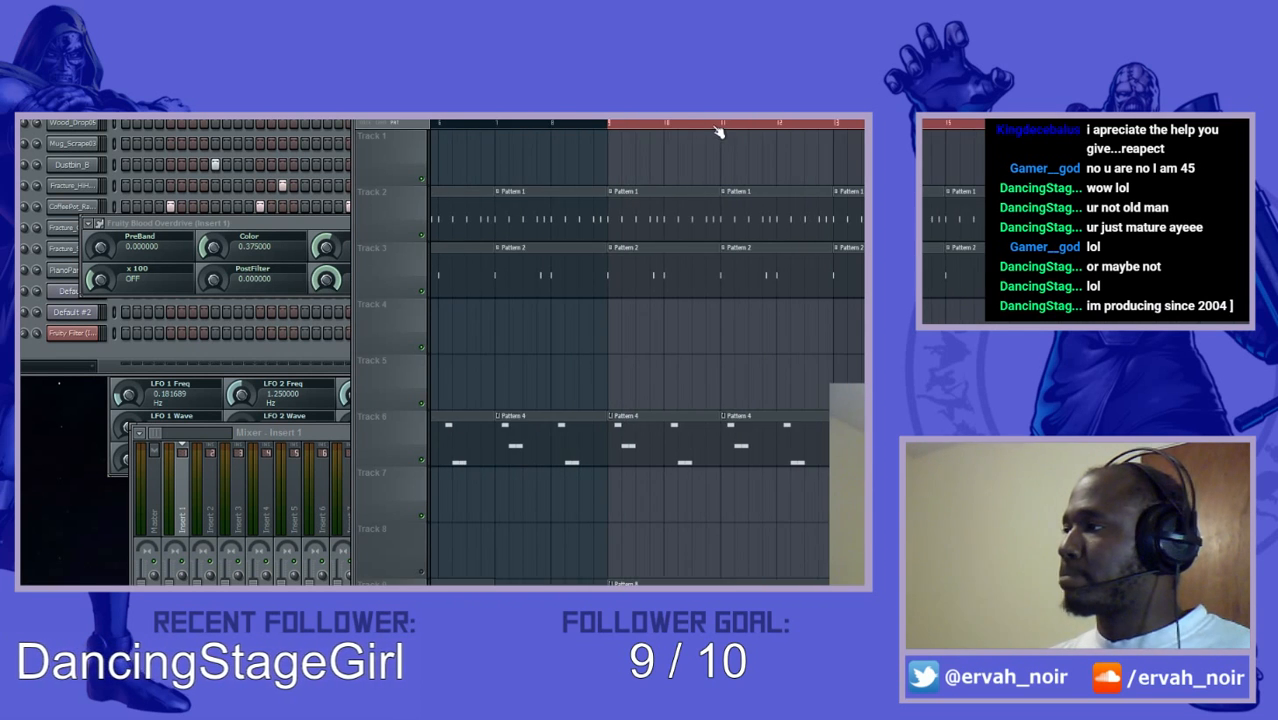
{"action": "scroll", "coordinate": [699, 340], "scroll_direction": "down", "scroll_amount": 2}
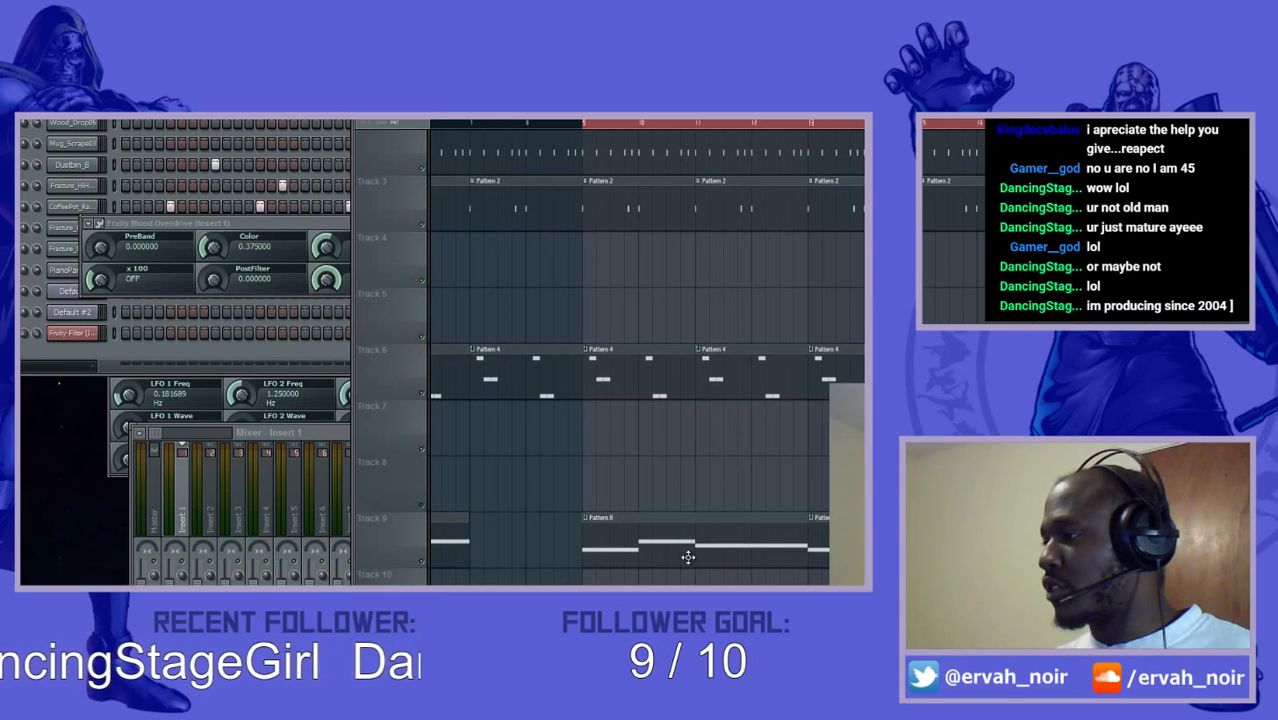
{"action": "scroll", "coordinate": [703, 581], "scroll_direction": "down", "scroll_amount": 3}
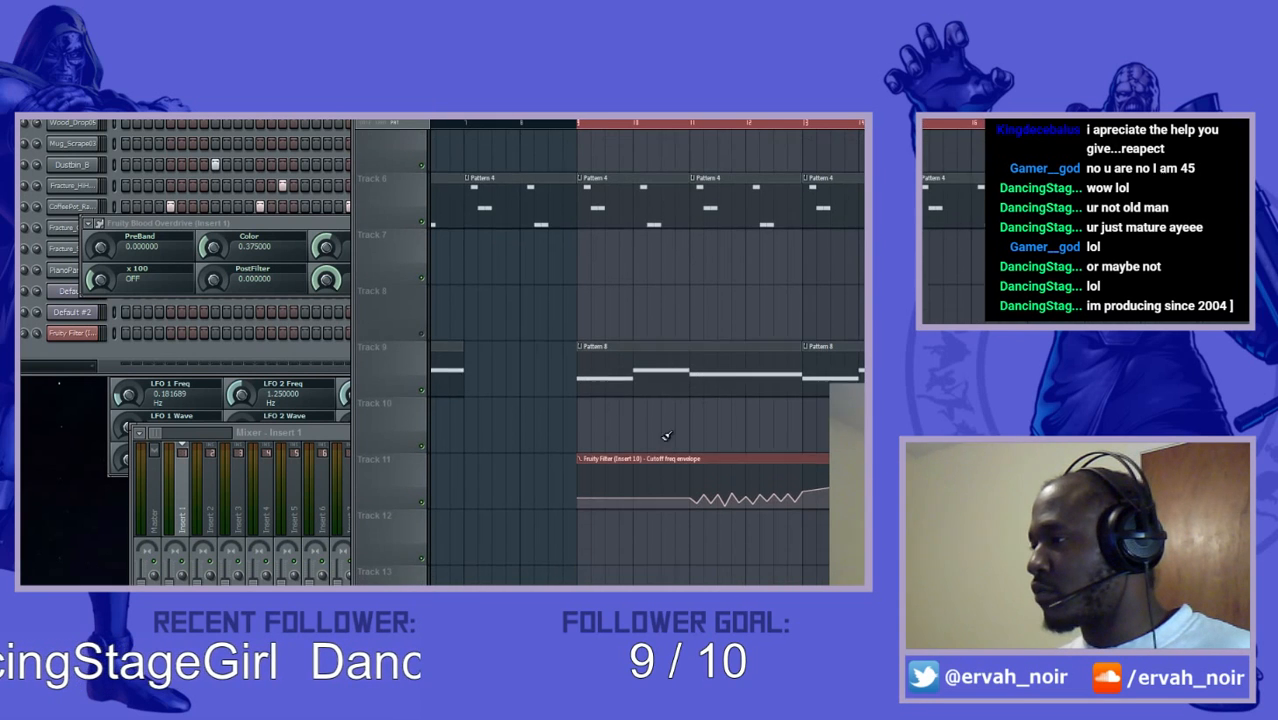
{"action": "left_click", "coordinate": [423, 499]}
{"action": "scroll", "coordinate": [608, 386], "scroll_direction": "up", "scroll_amount": 2}
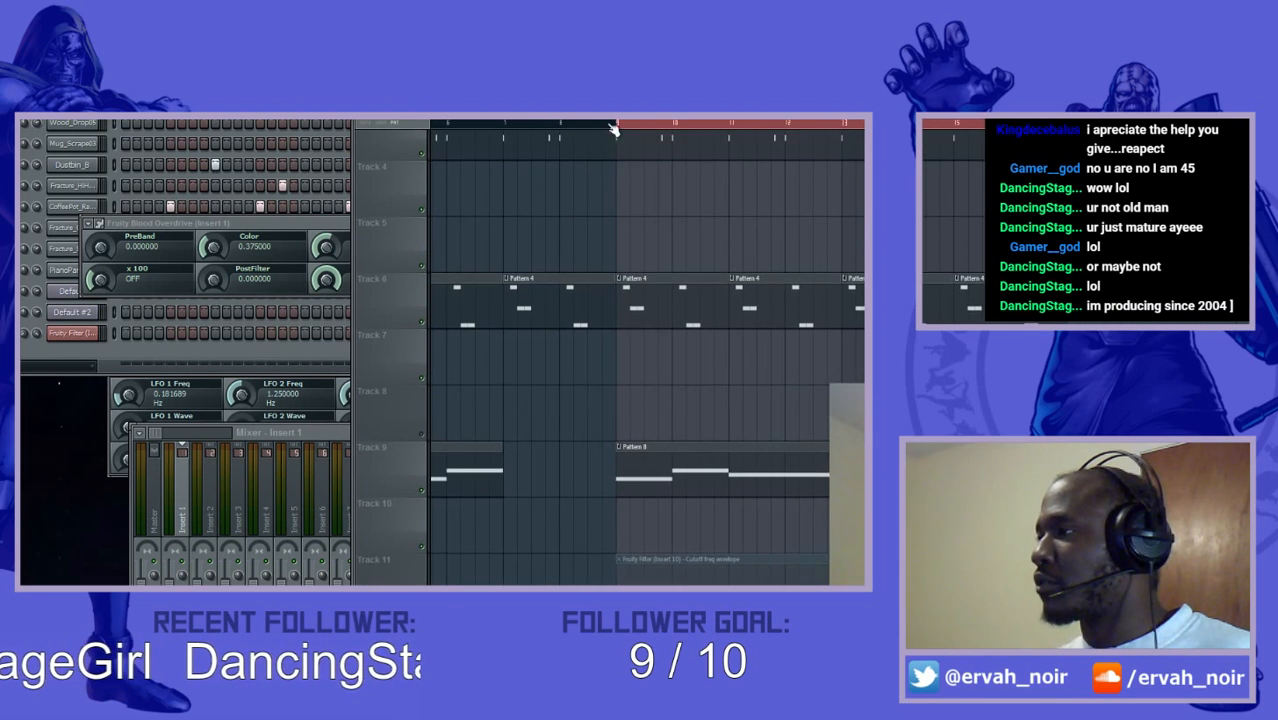
{"action": "left_click", "coordinate": [617, 127]}
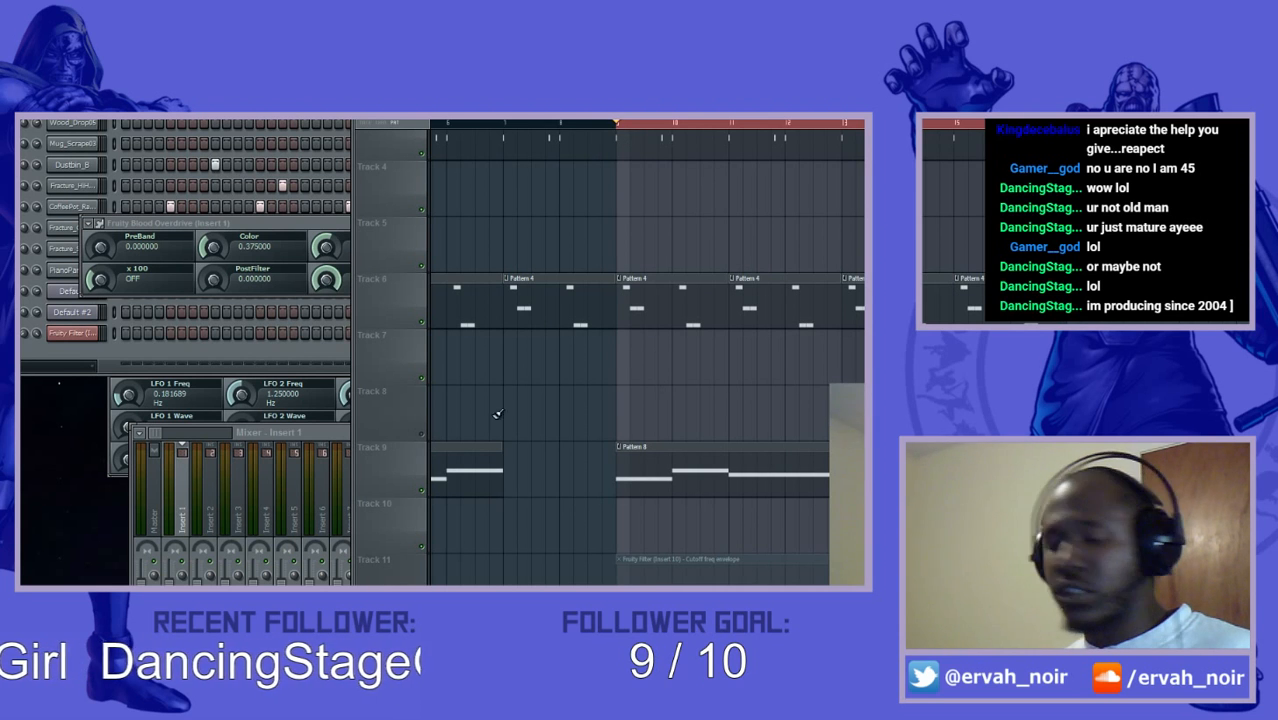
{"action": "left_click_drag", "start_coordinate": [861, 377], "coordinate": [782, 479]}
{"action": "key", "text": "space"}
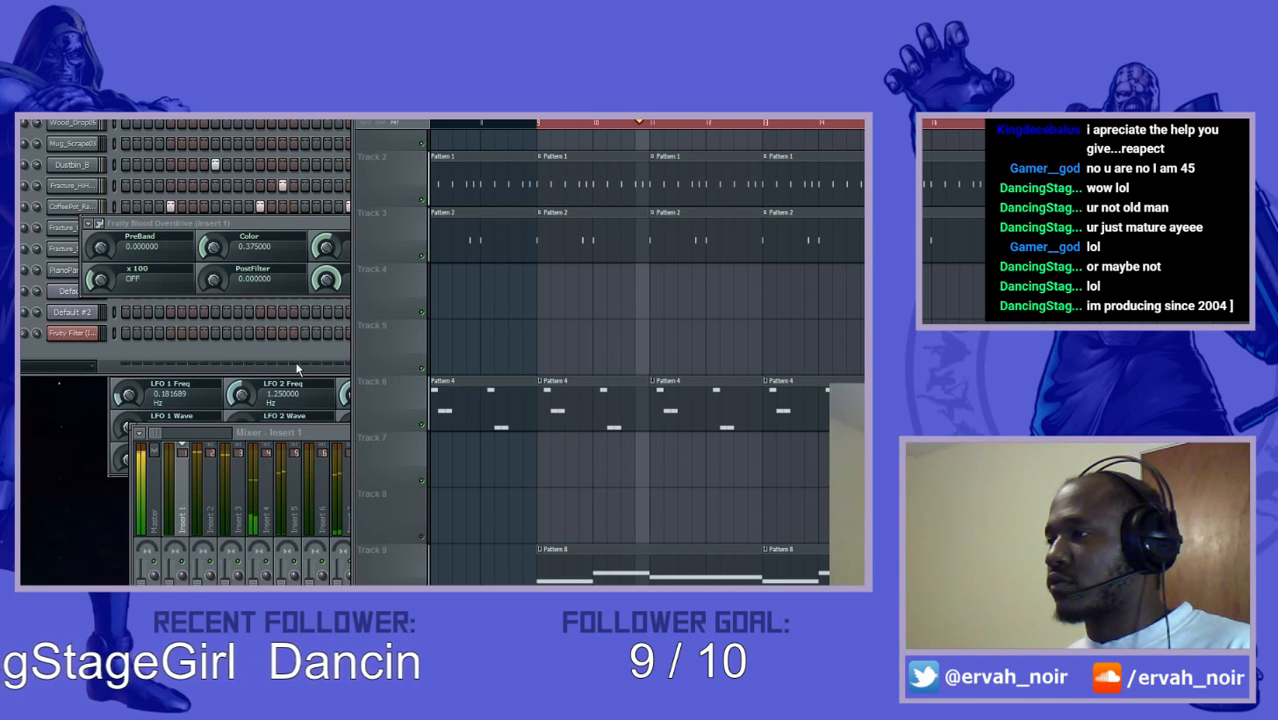
- Open the Fruity Limiter on mixer track Insert 10, adjust its compressor threshold, and close it
{"action": "left_click", "coordinate": [322, 434]}
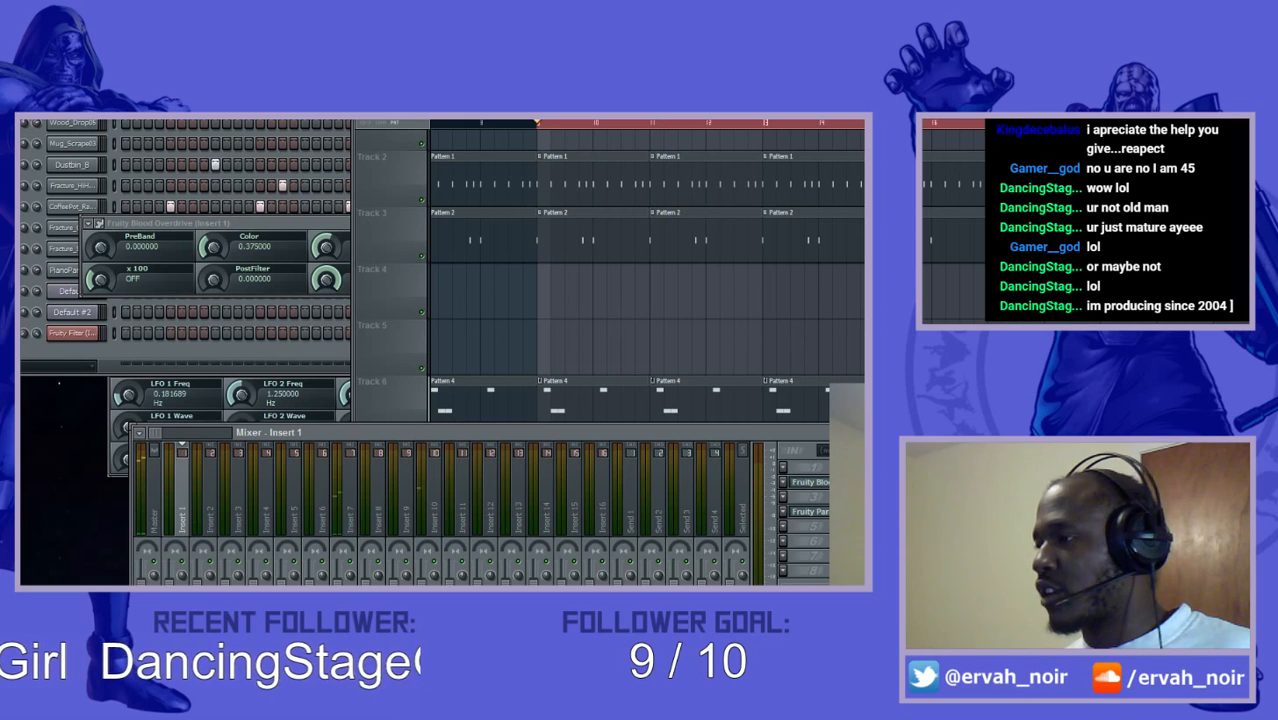
{"action": "left_click", "coordinate": [433, 497]}
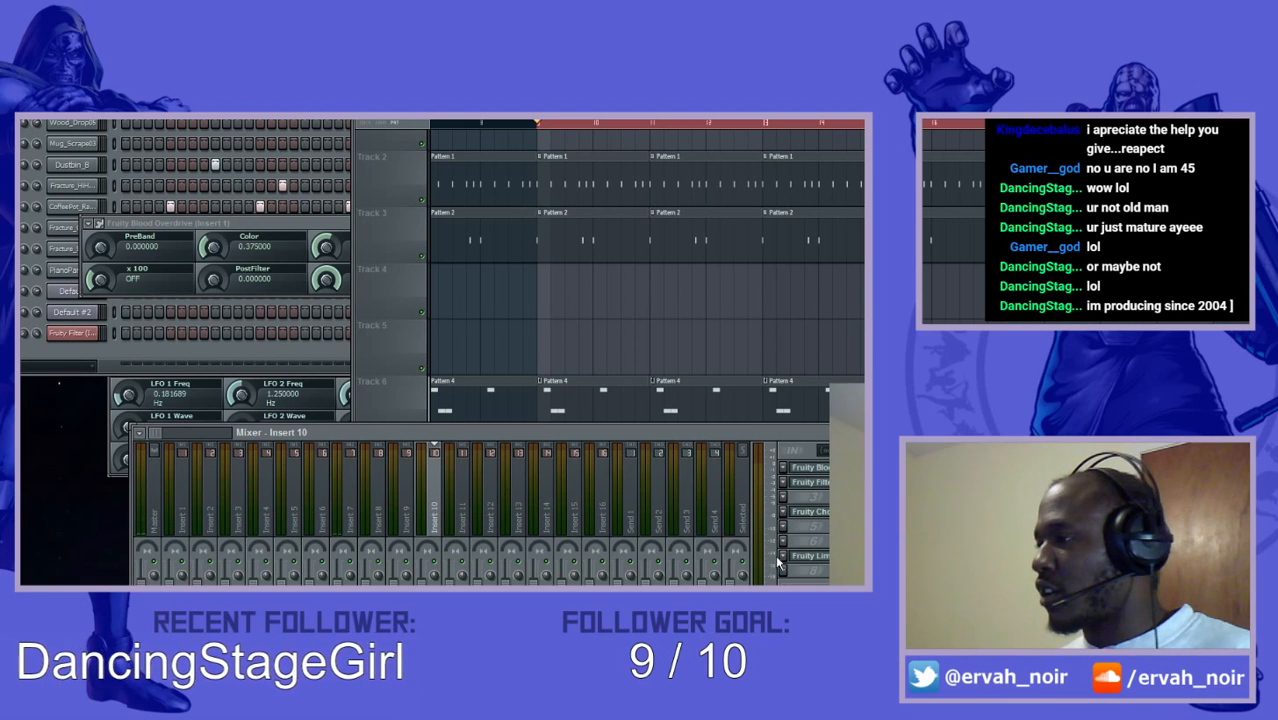
{"action": "left_click", "coordinate": [823, 563]}
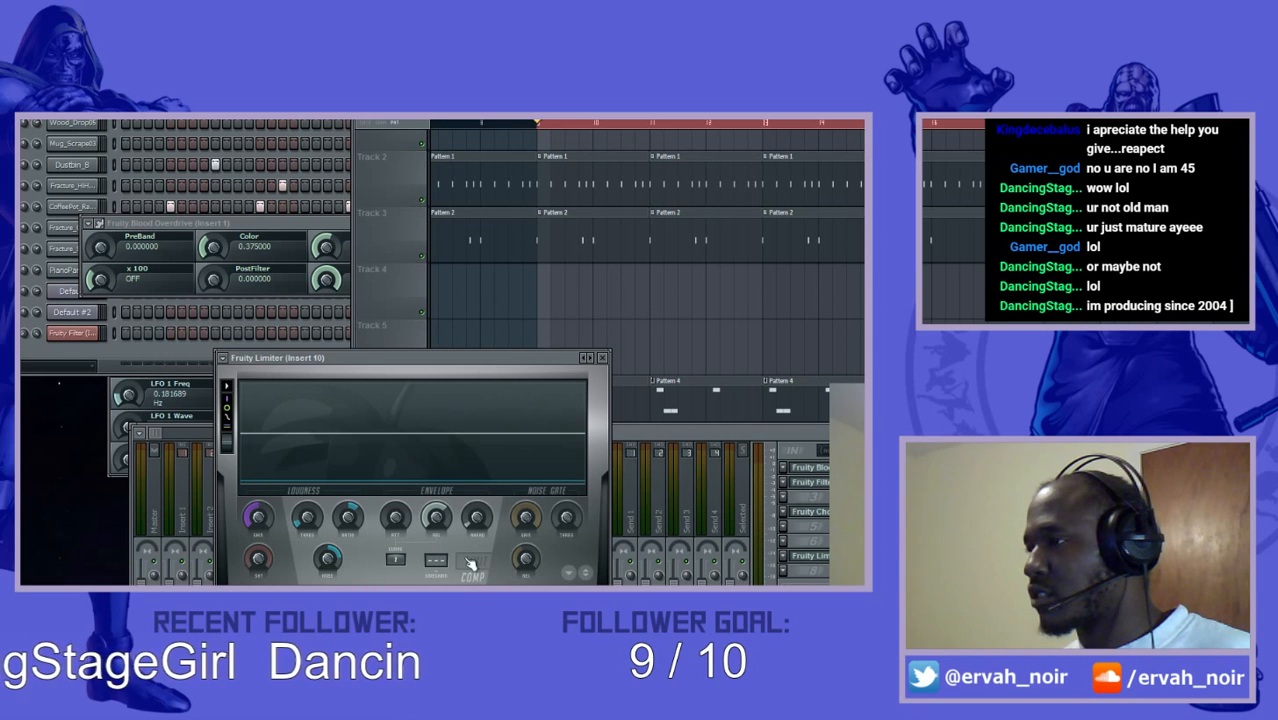
{"action": "left_click", "coordinate": [602, 358]}
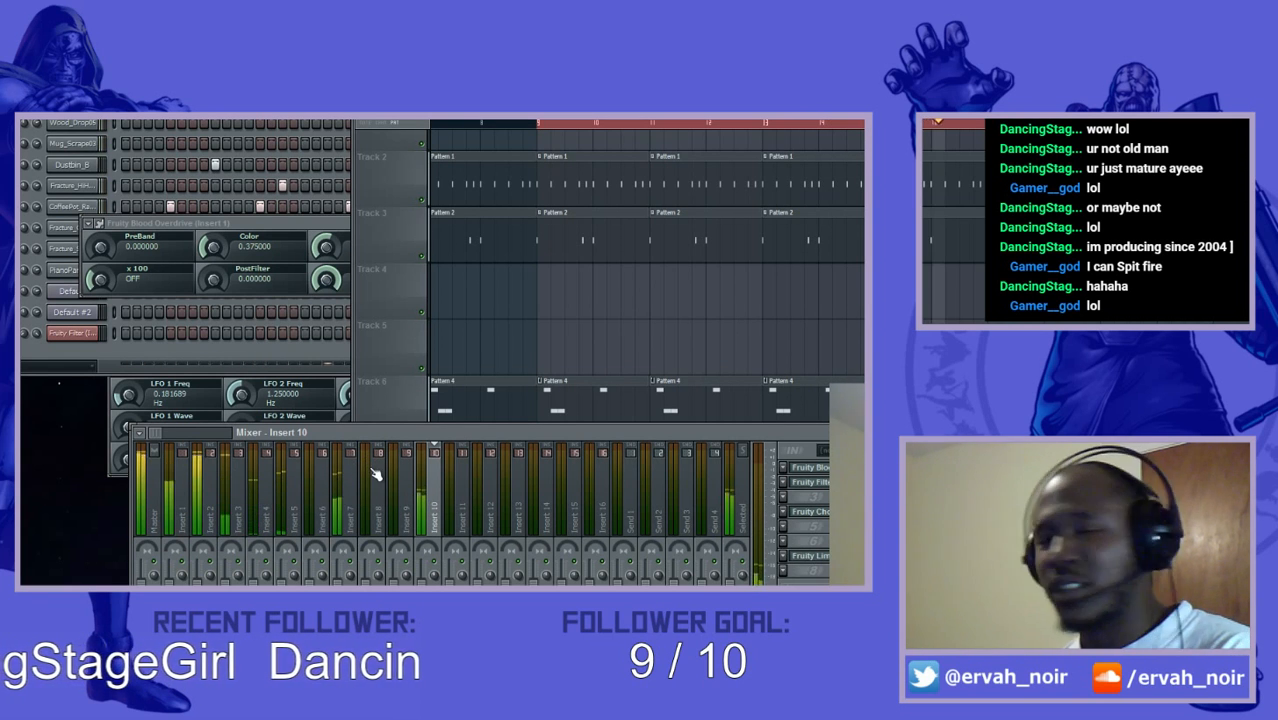
{"action": "left_click", "coordinate": [808, 555]}
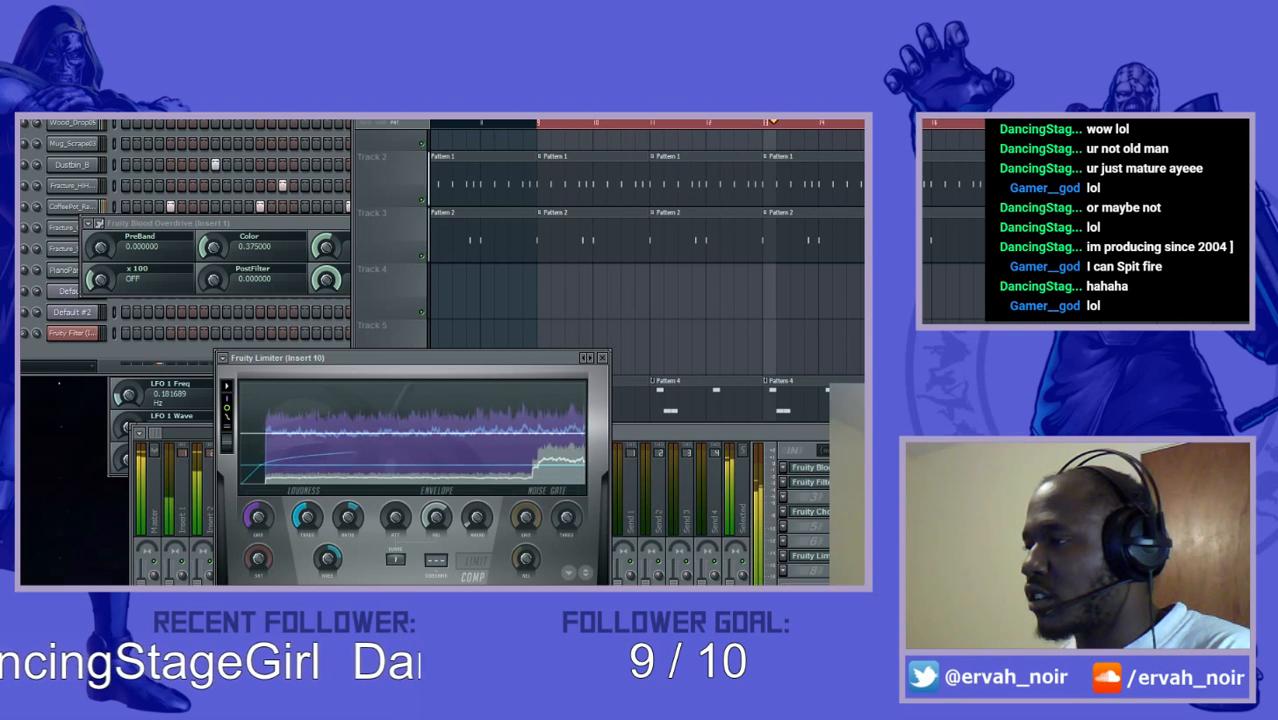
{"action": "right_click", "coordinate": [314, 527]}
{"action": "left_click", "coordinate": [318, 532]}
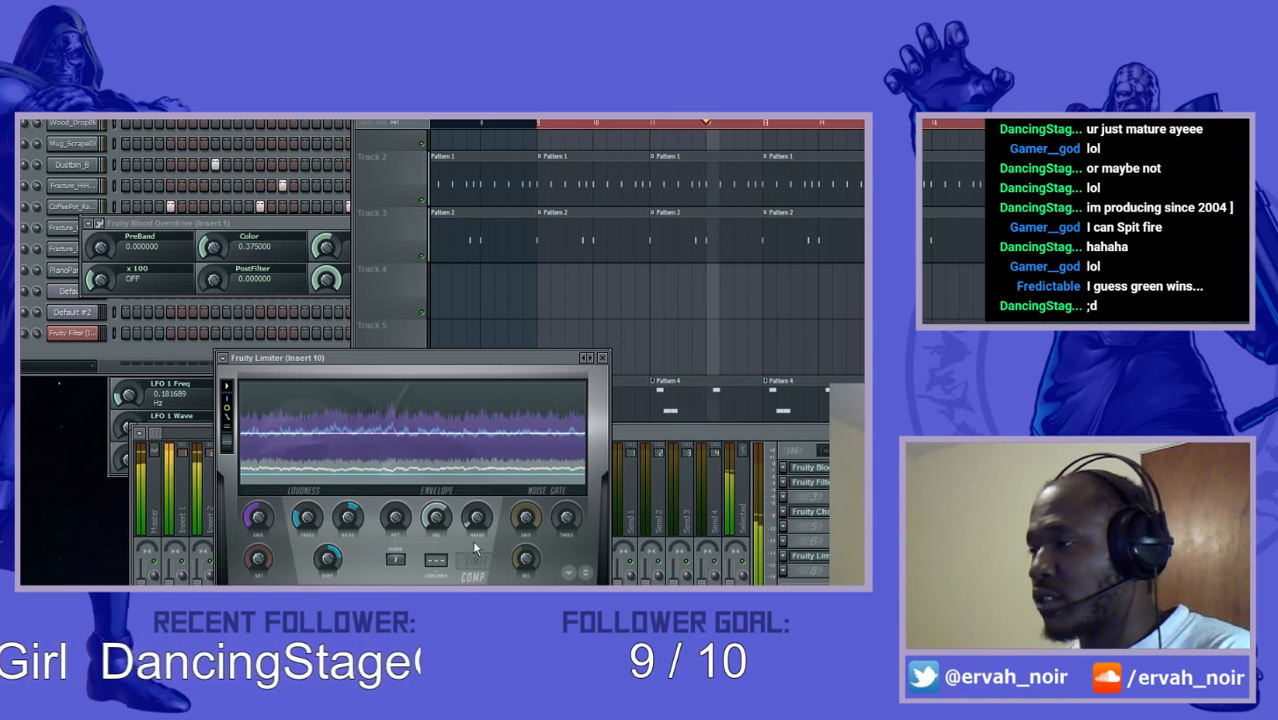
{"action": "left_click", "coordinate": [602, 357]}
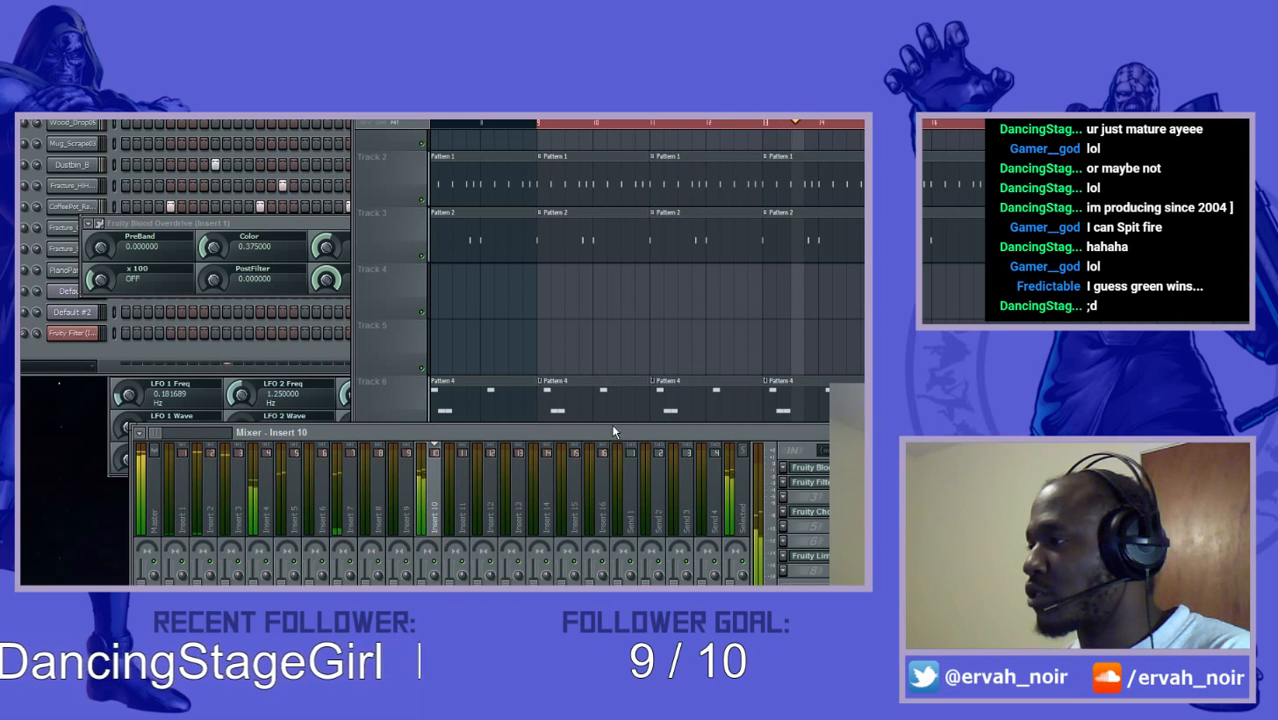
- Add a Fruity Limiter to effect slot 7 of mixer track Insert 1 and close its window
{"action": "left_click", "coordinate": [184, 505]}
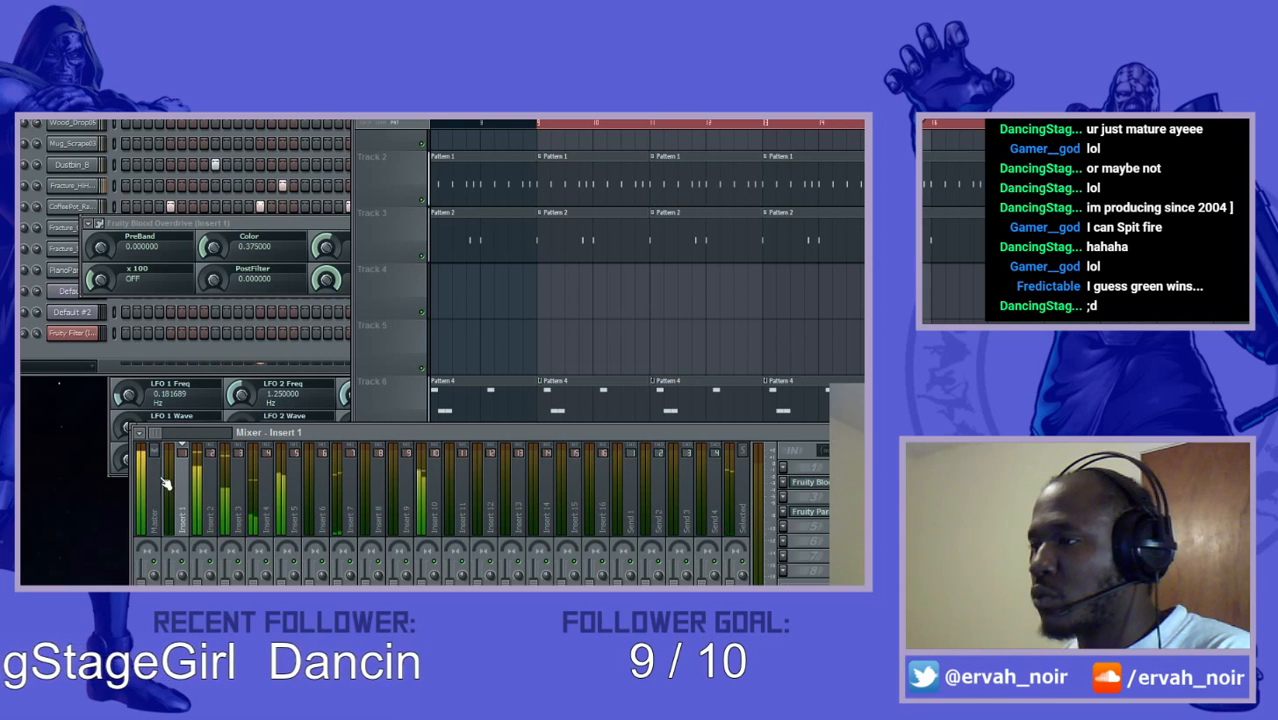
{"action": "left_click", "coordinate": [785, 557]}
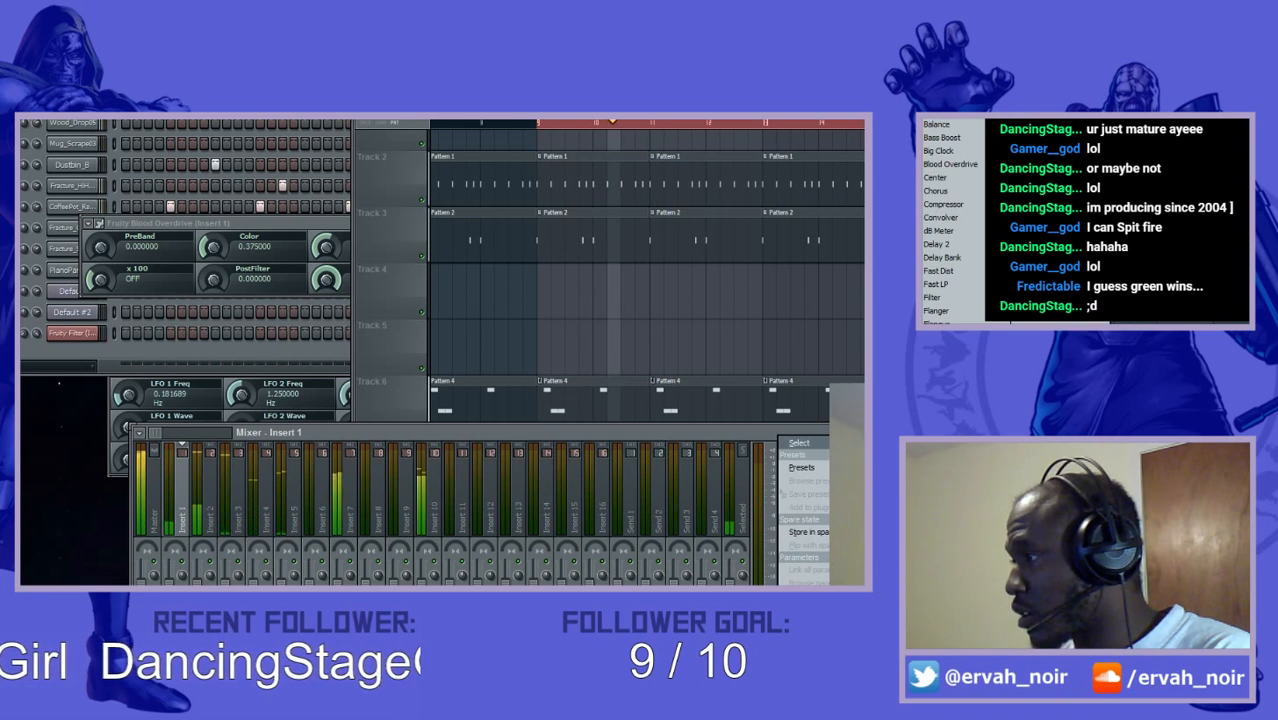
{"action": "left_click", "coordinate": [937, 378]}
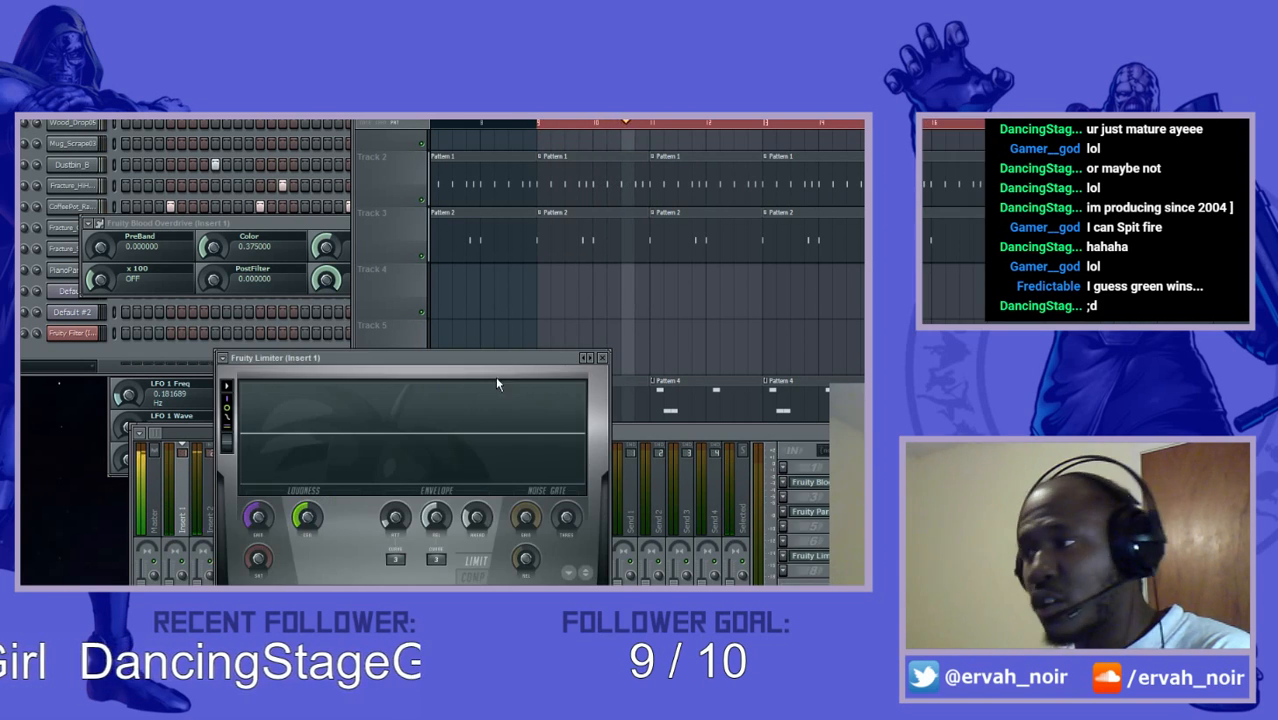
{"action": "left_click", "coordinate": [602, 357]}
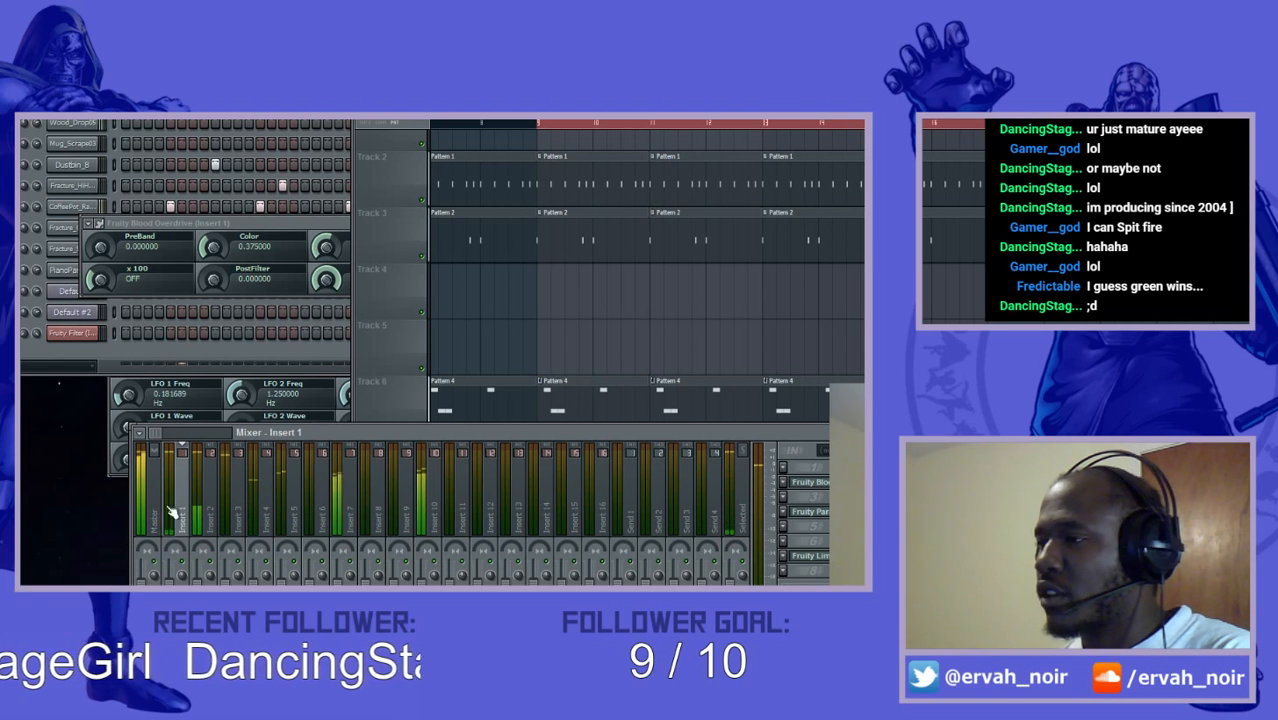
- Select mixer track Insert 10 and inspect the Sytrus channels Default and Default #2
{"action": "left_click", "coordinate": [442, 494]}
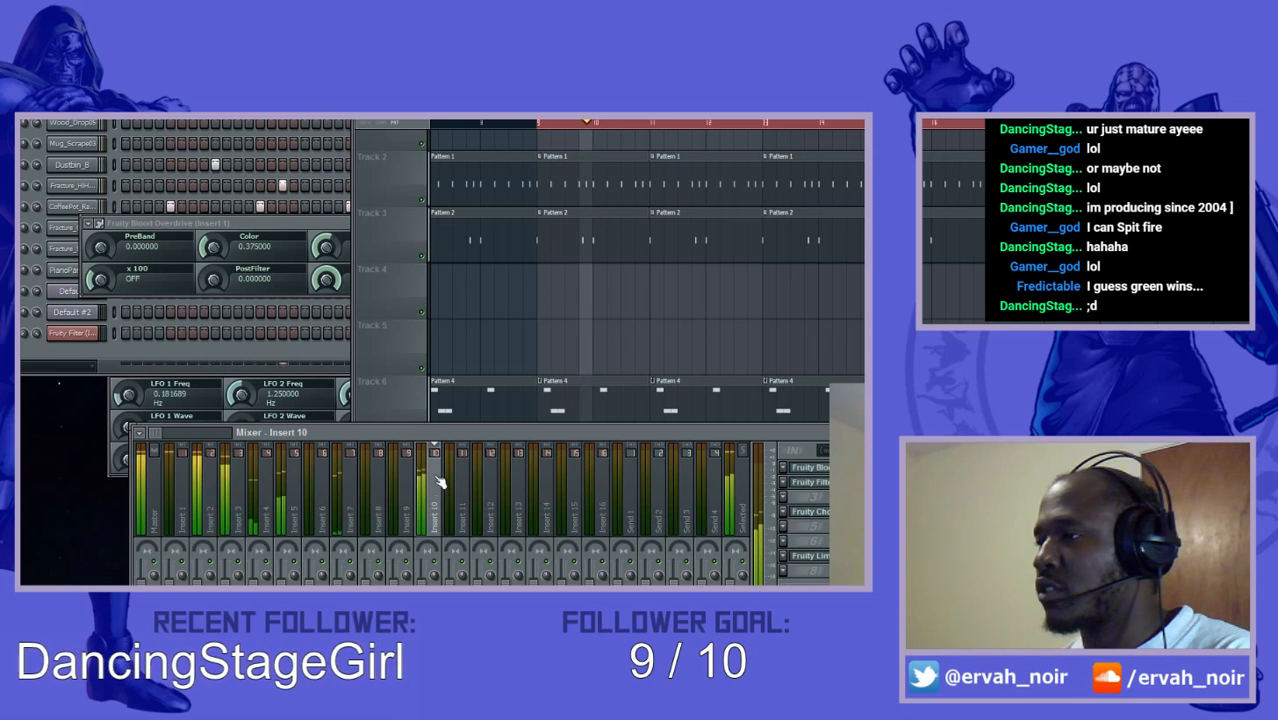
{"action": "left_click", "coordinate": [64, 292]}
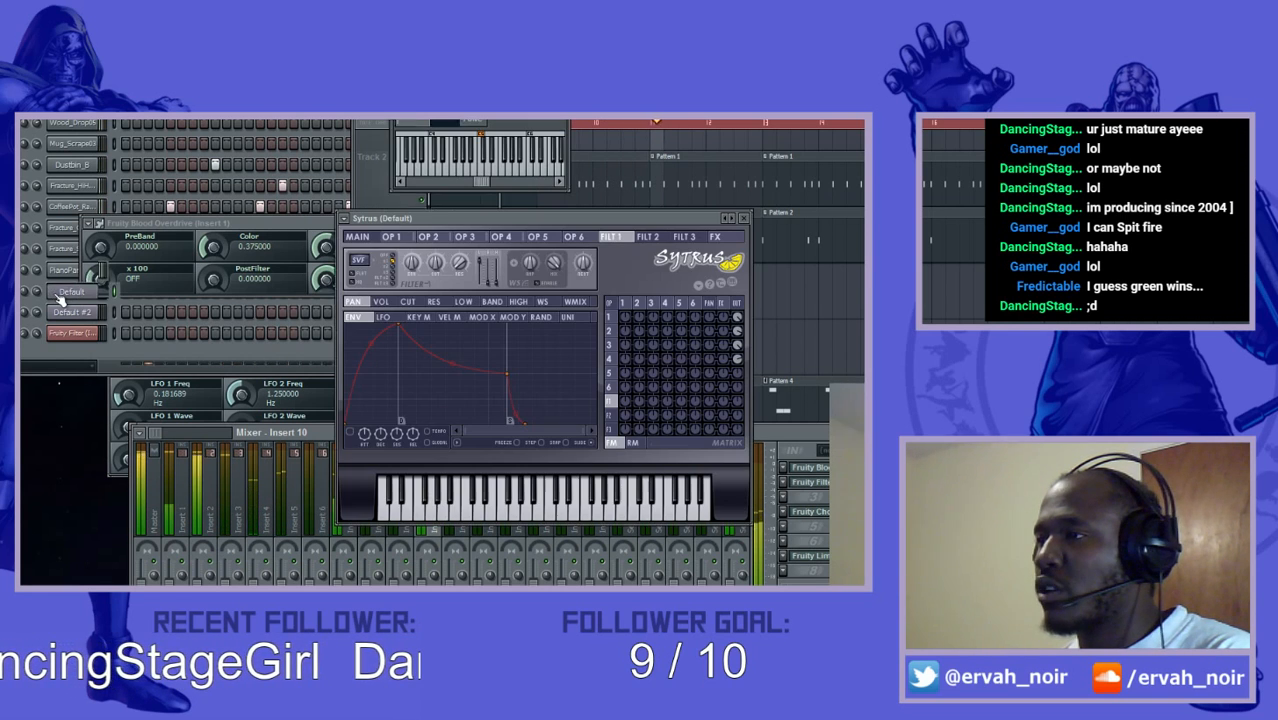
{"action": "left_click", "coordinate": [74, 311]}
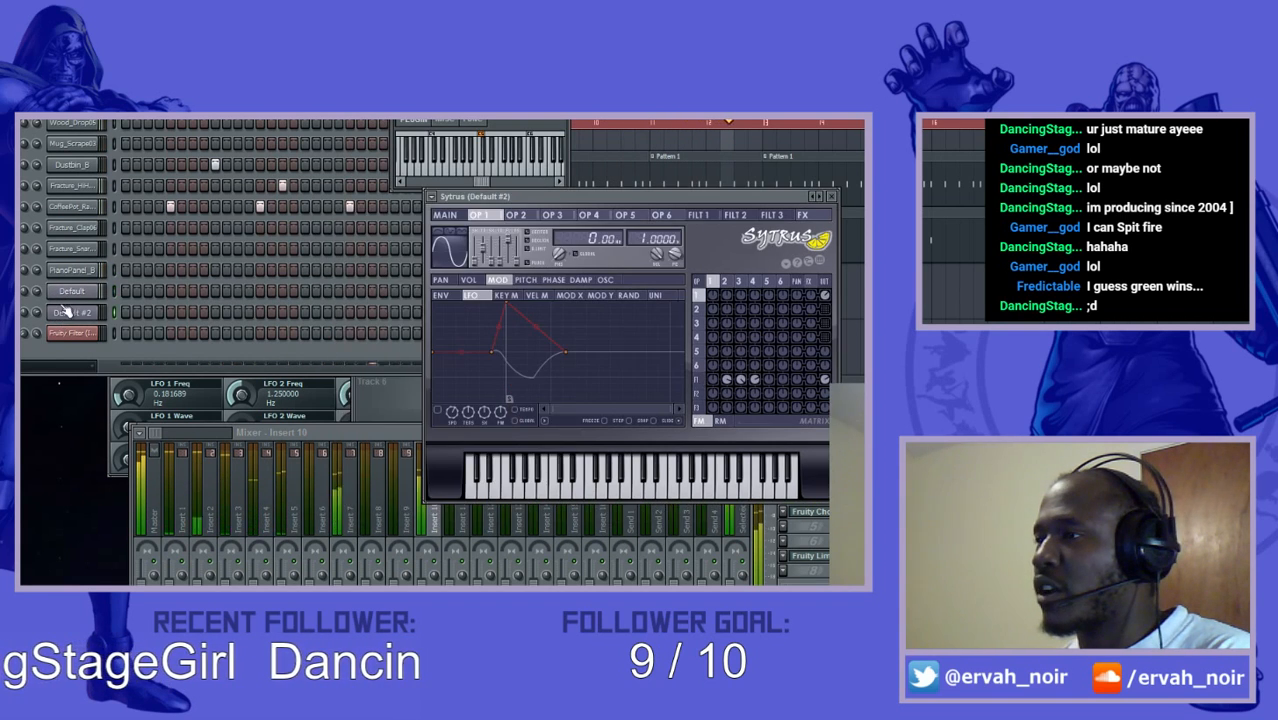
{"action": "left_click", "coordinate": [76, 311]}
{"action": "left_click", "coordinate": [74, 311]}
{"action": "left_click", "coordinate": [74, 311]}
{"action": "left_click", "coordinate": [74, 311]}
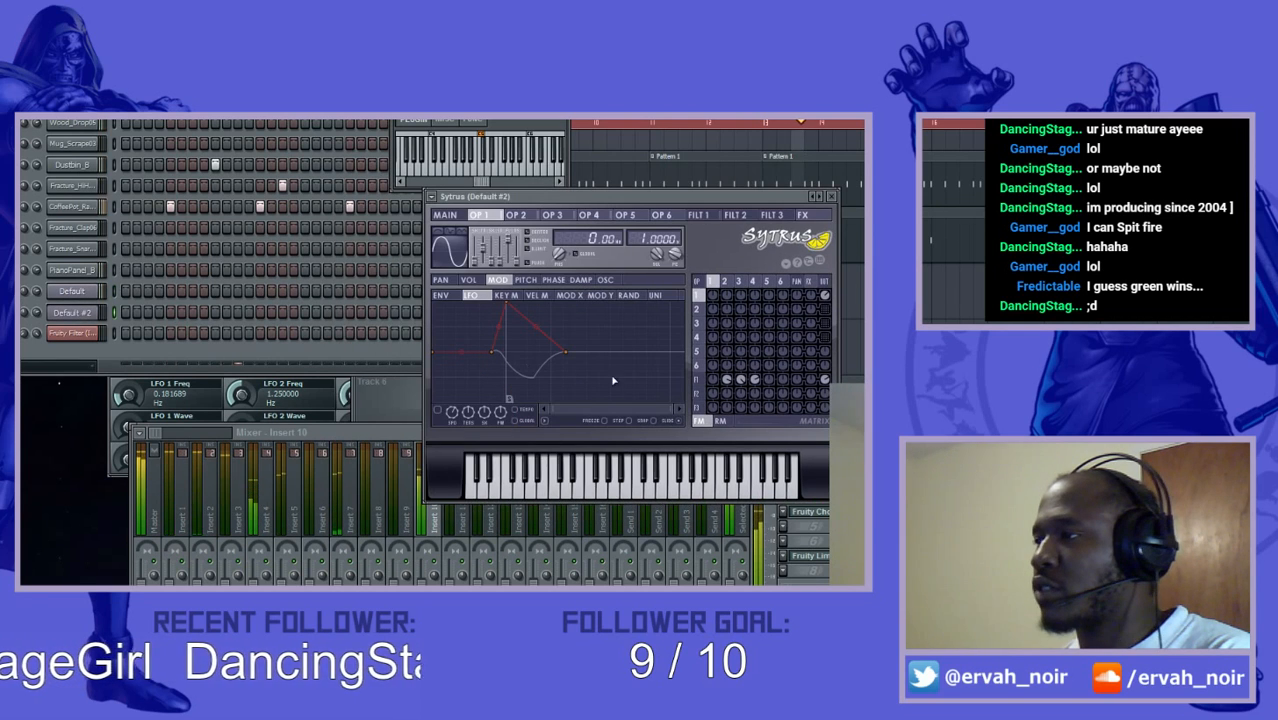
- Switch between mixer tracks Insert 1 and Insert 10, and open the sidechain source choices of Insert 10's Fruity Limiter
{"action": "left_click", "coordinate": [395, 437]}
{"action": "left_click", "coordinate": [178, 505]}
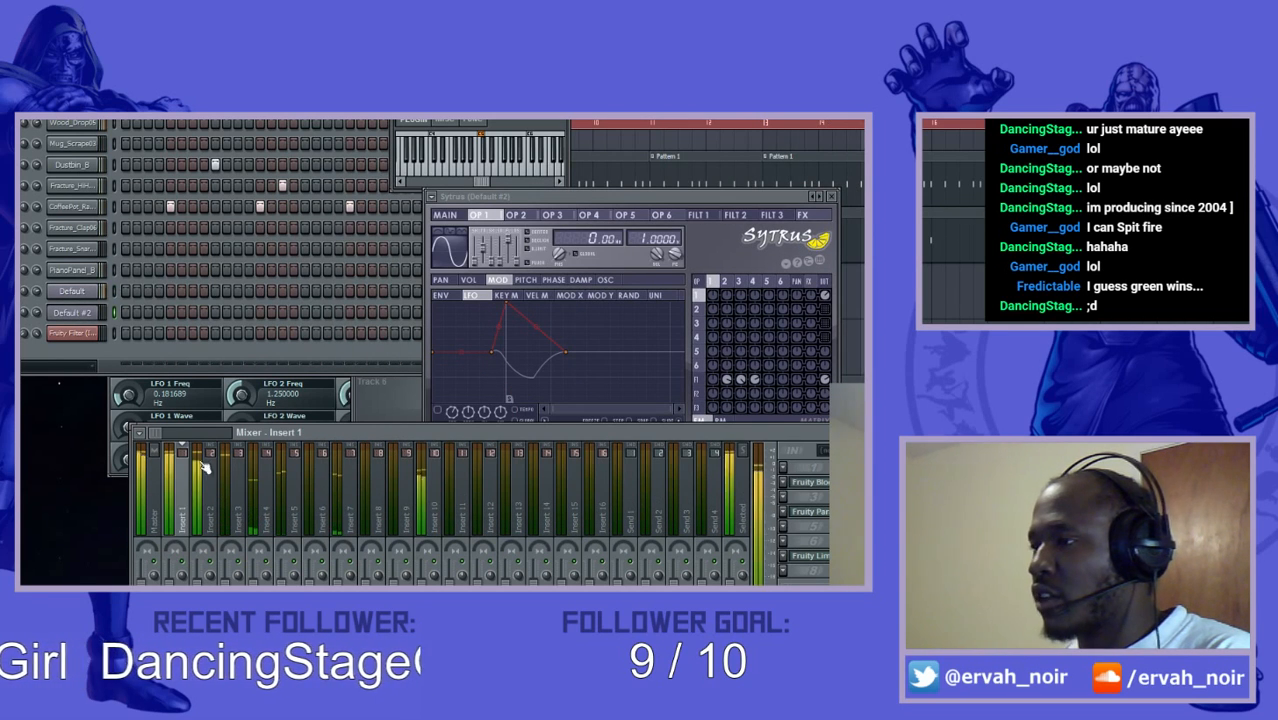
{"action": "left_click", "coordinate": [435, 525]}
{"action": "left_click", "coordinate": [183, 513]}
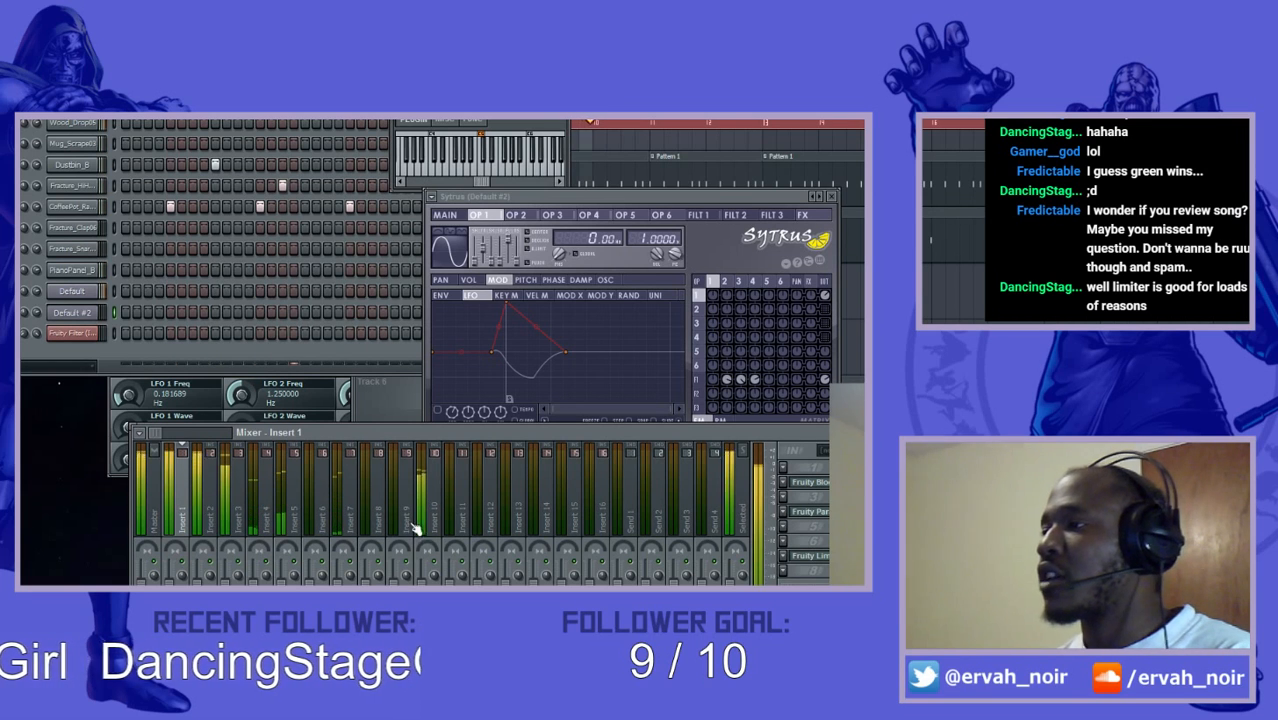
{"action": "left_click", "coordinate": [440, 510]}
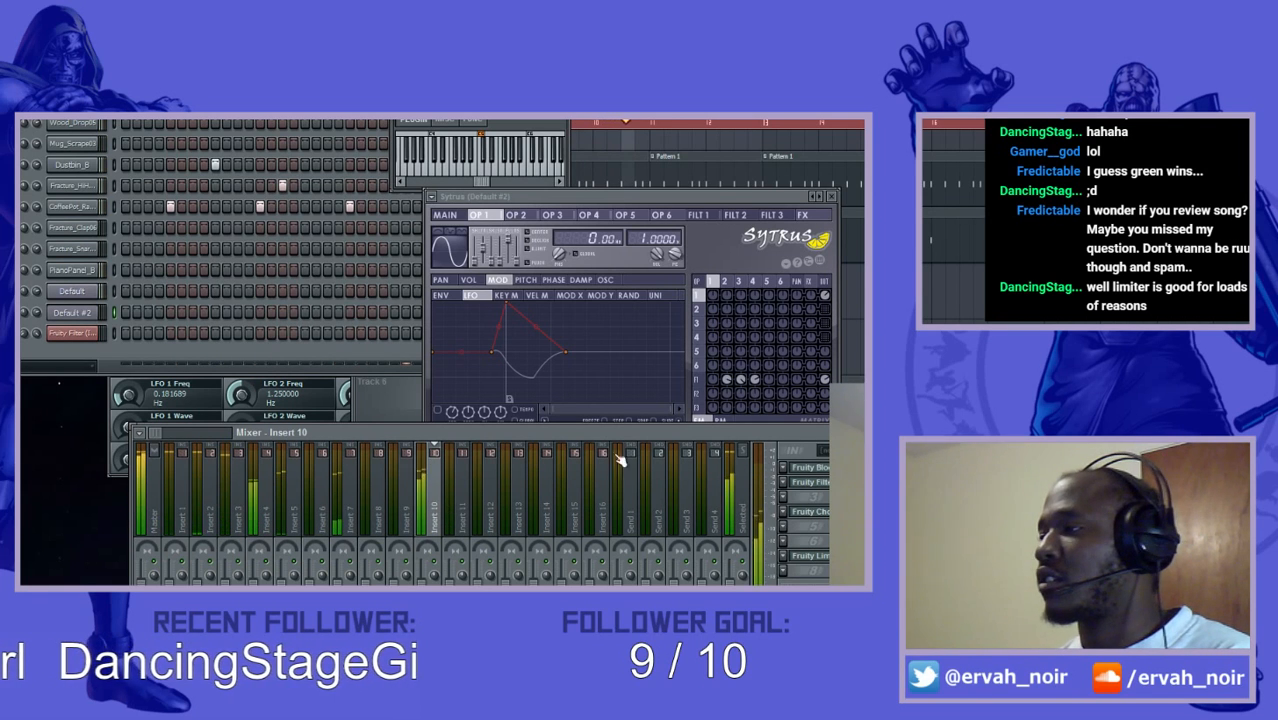
{"action": "left_click", "coordinate": [822, 560]}
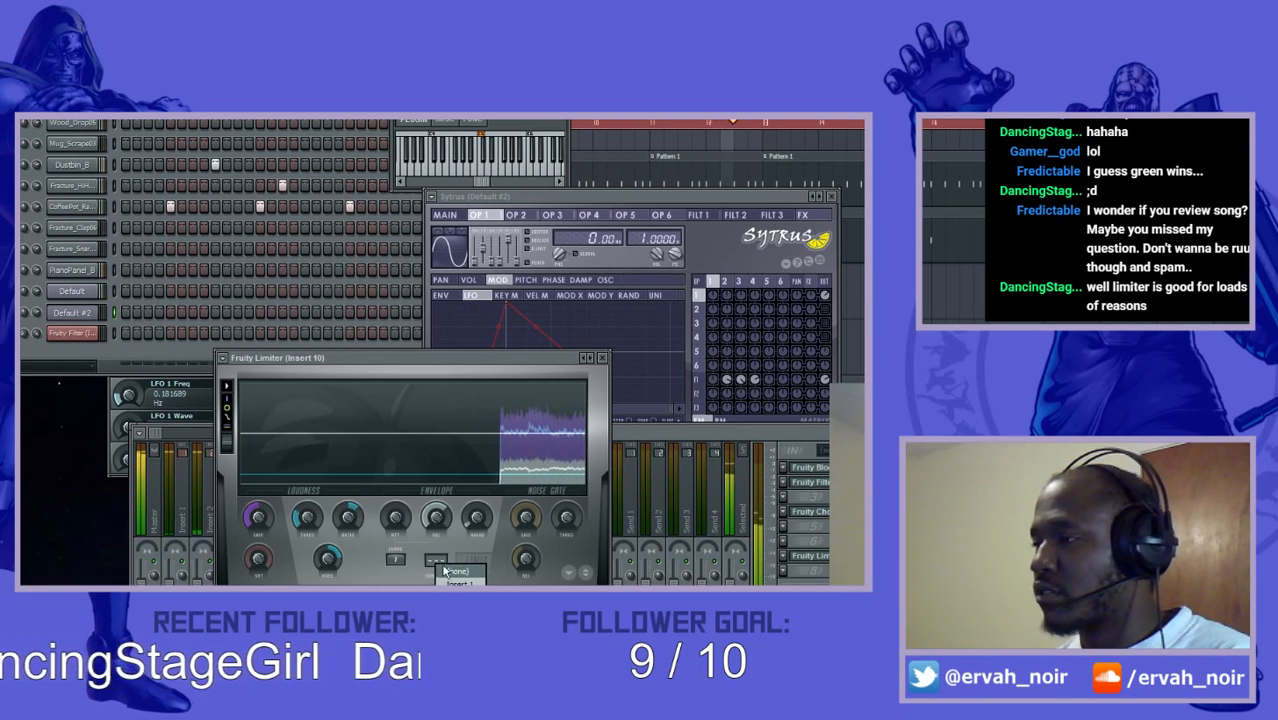